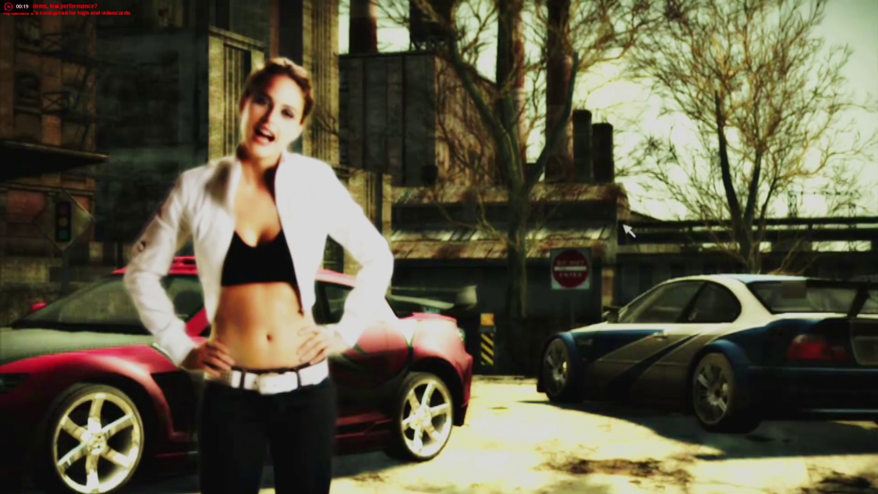
- Skip the game's intro videos and title screen and load the Thunder profile
key(Return)
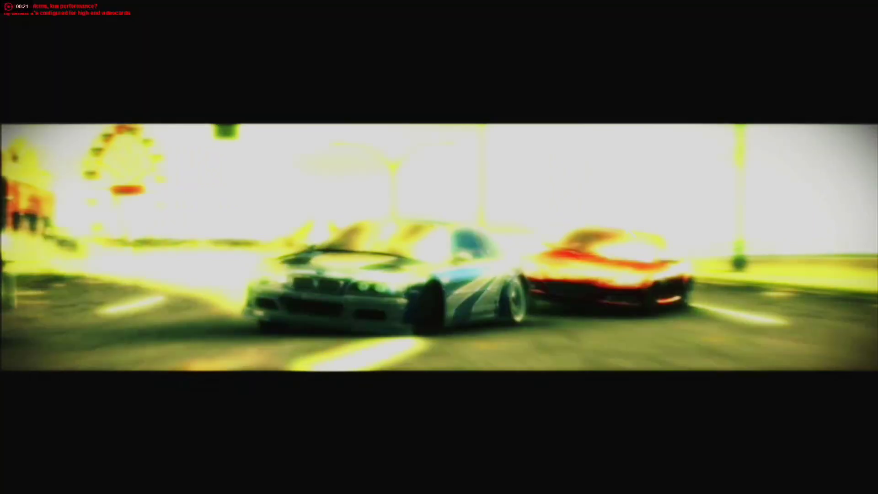
key(Return)
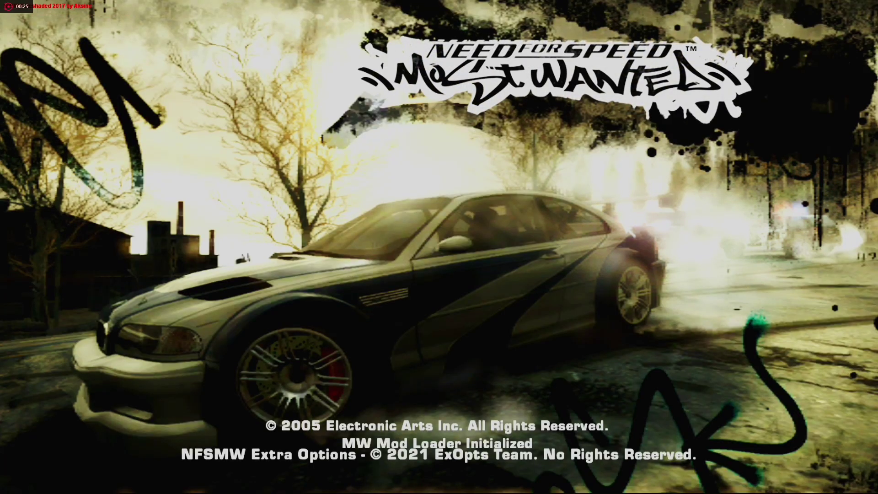
key(Return)
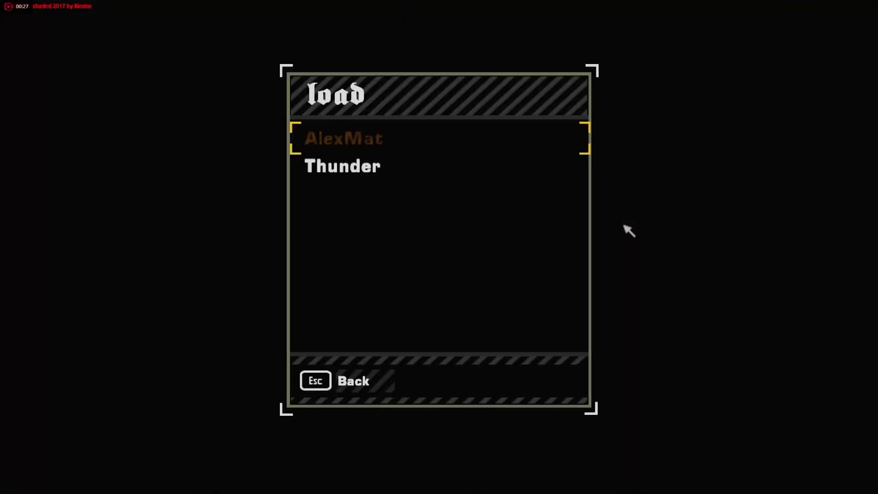
key(Return)
key(Return)
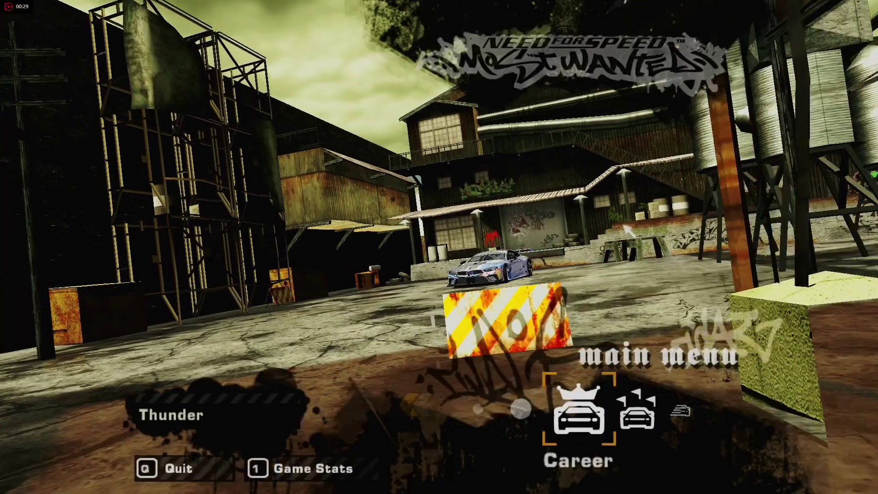
- Create and save a new profile called NAME in the Alias Manager, and return to the main menu
key(Right)
key(Right)
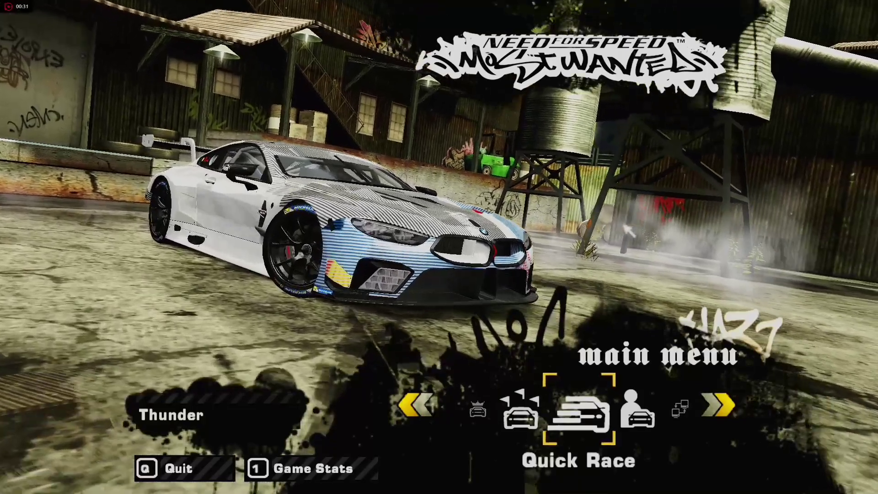
key(Right)
key(Right)
key(Right)
key(Left)
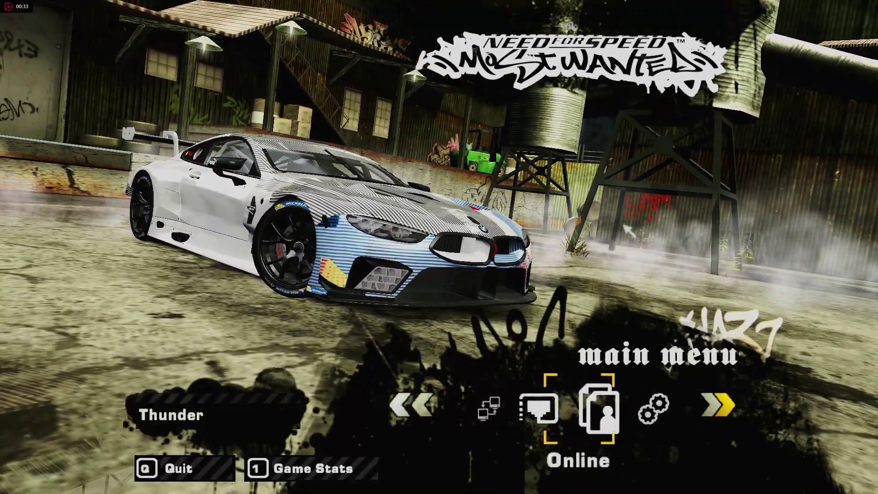
key(Return)
key(Right)
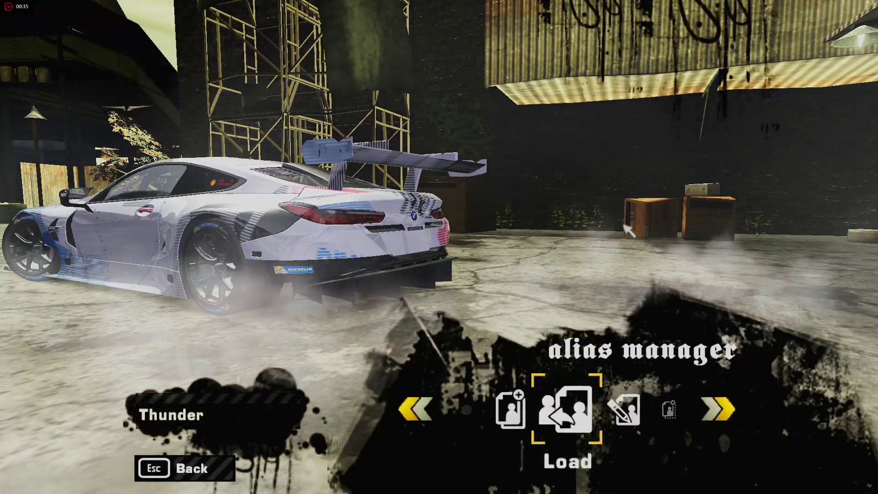
key(Left)
key(Return)
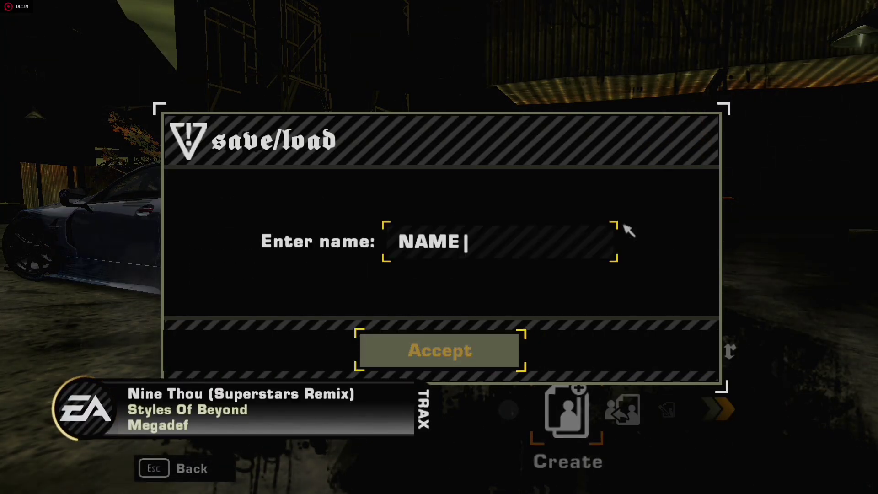
key(Return)
key(Return)
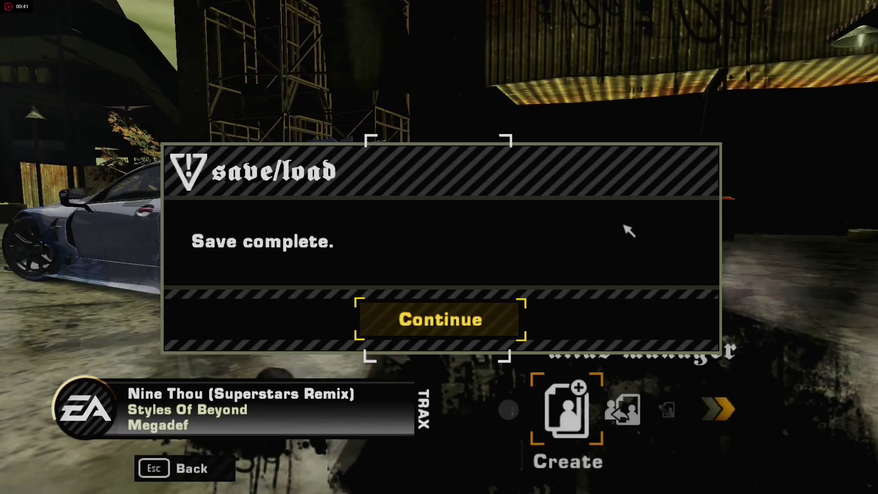
key(Escape)
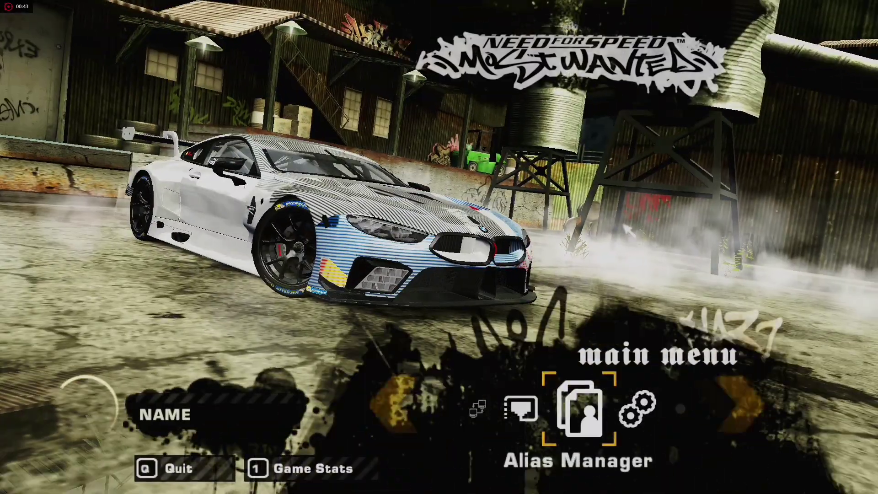
- Enter Career mode with the new profile and look through the cars available in the safe house's Car Select
key(Return)
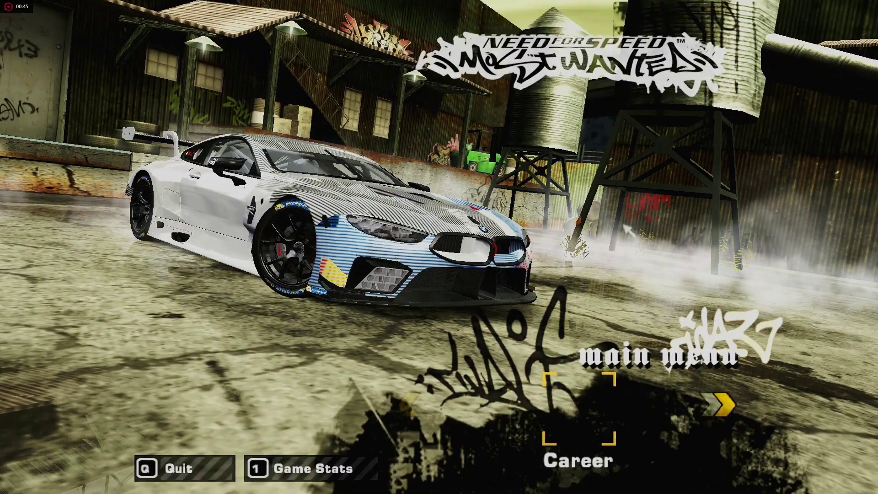
key(Return)
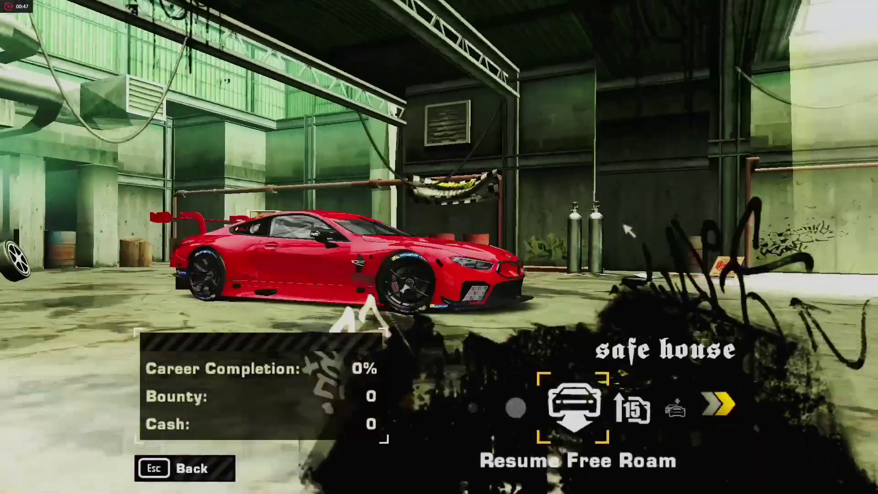
key(Right)
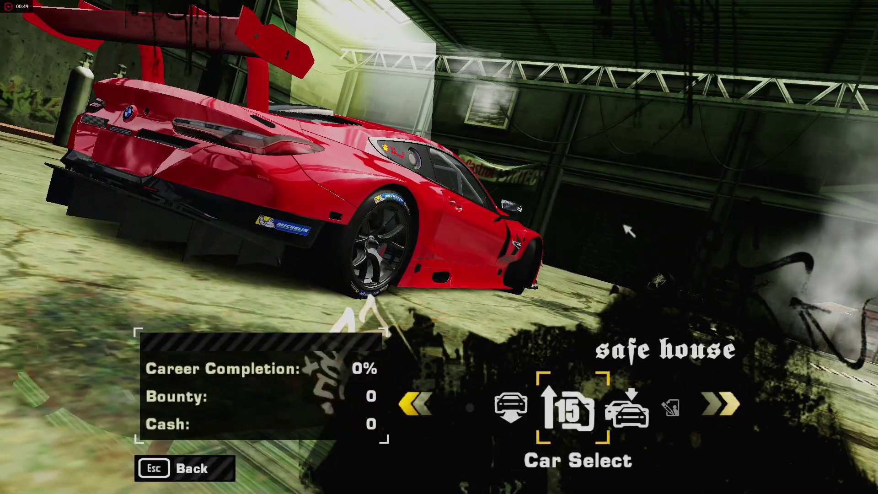
key(Return)
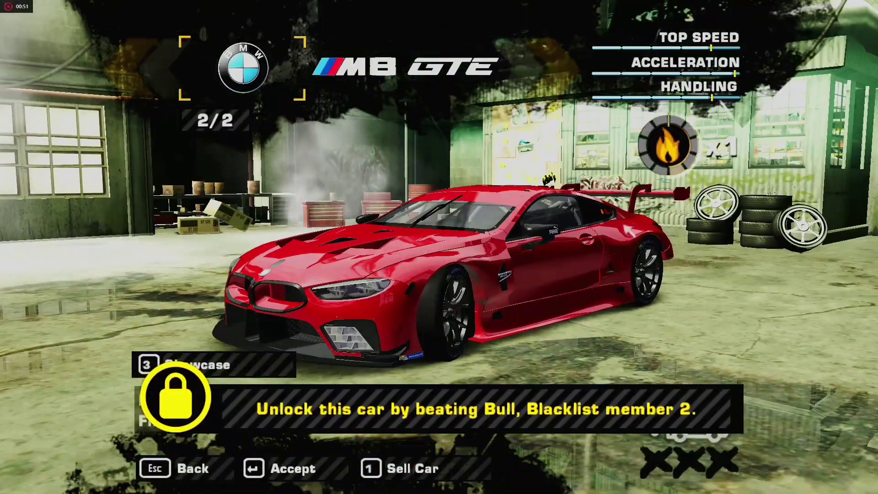
key(Left)
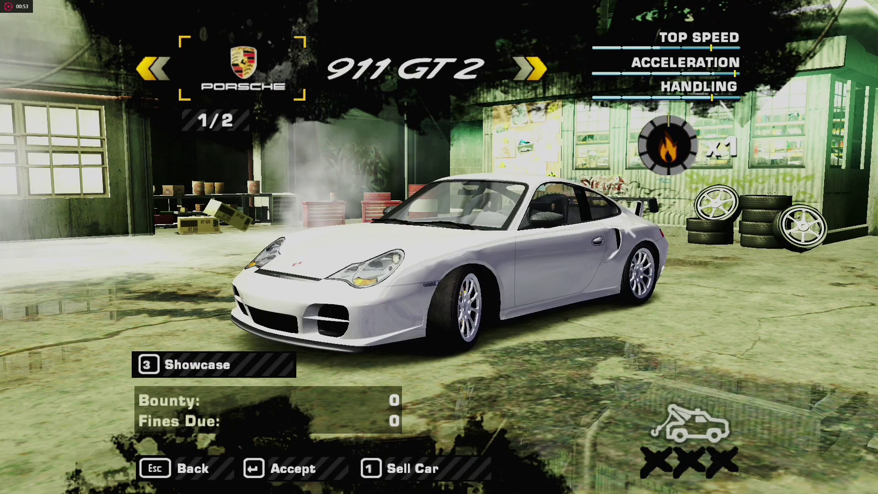
key(Escape)
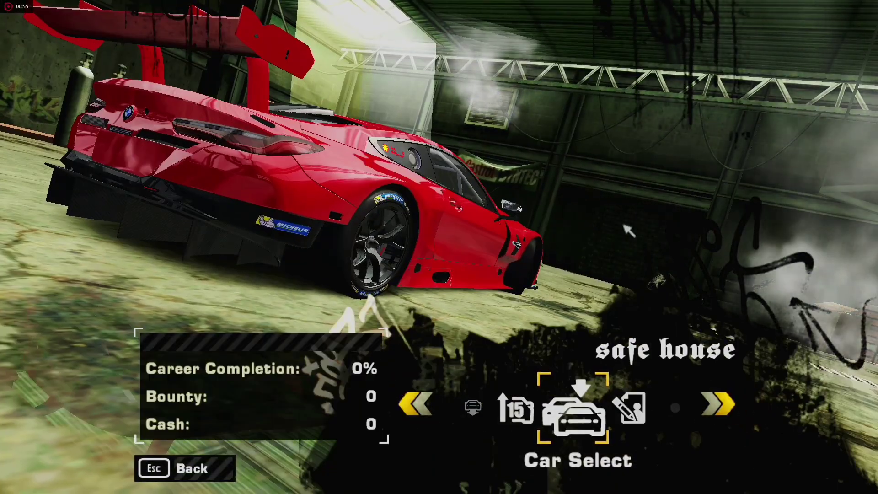
- Examine the Blacklist 15 milestone events for Sonny, including Trade Paint, Pursuit Evasion and Photo Ticket
key(Left)
key(Return)
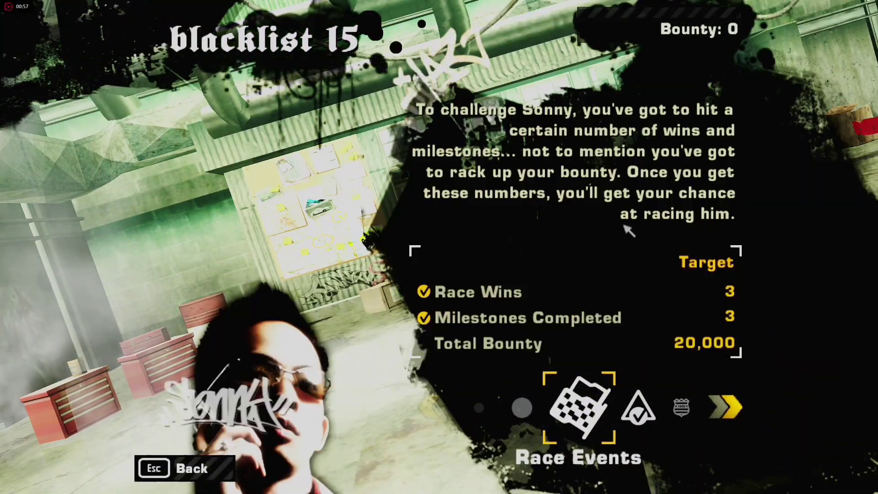
key(Right)
key(Return)
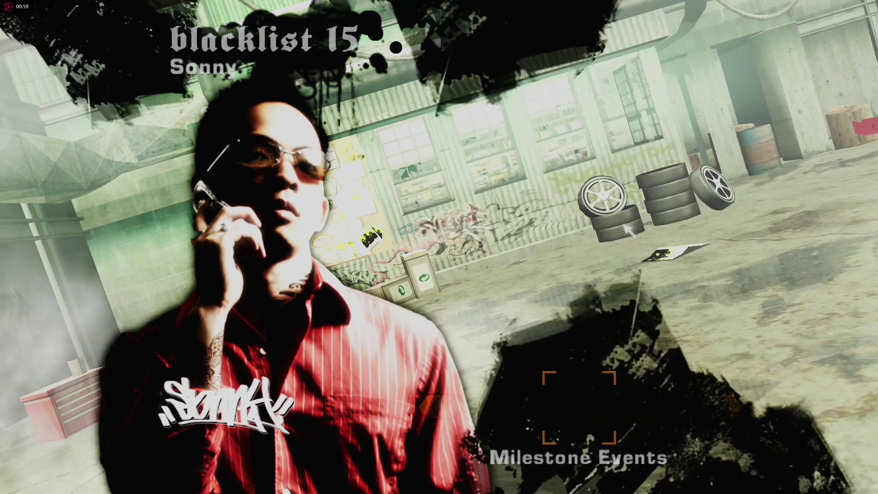
key(Down)
key(Up)
key(Right)
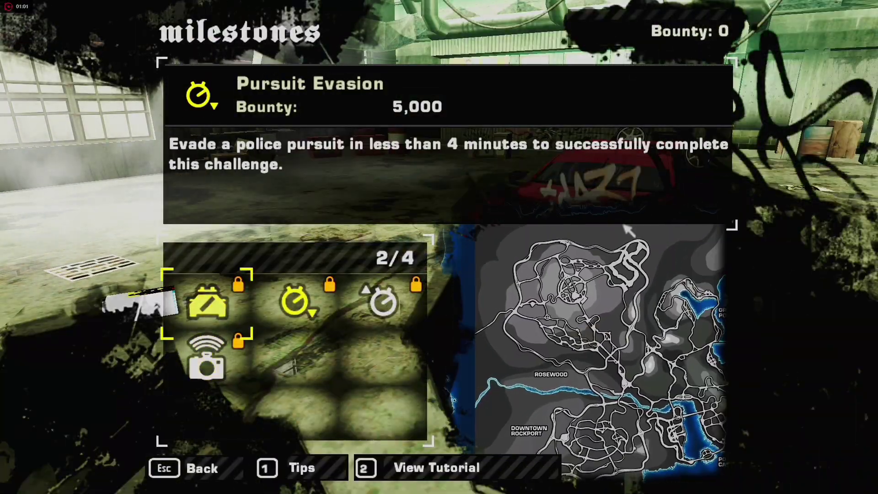
key(Right)
key(Left)
key(Down)
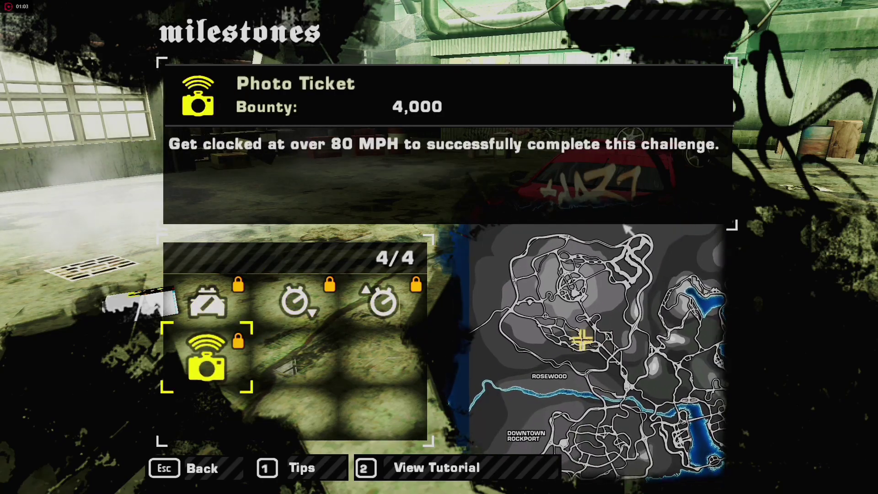
key(Up)
key(Right)
key(Left)
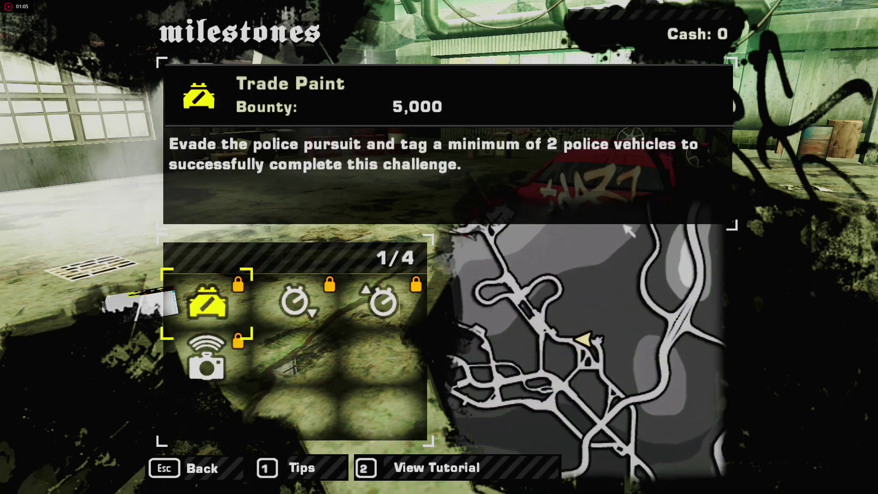
- Quit the game from the milestones screen and return to the desktop
key(Escape)
key(Left)
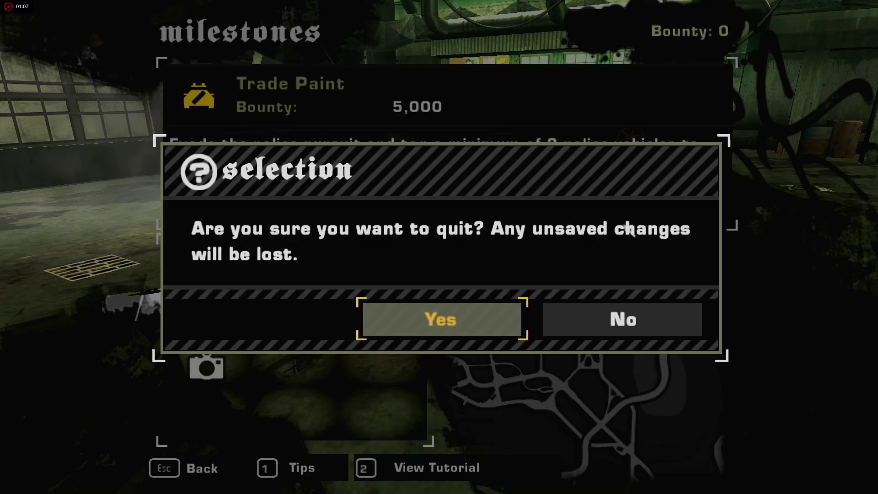
key(Right)
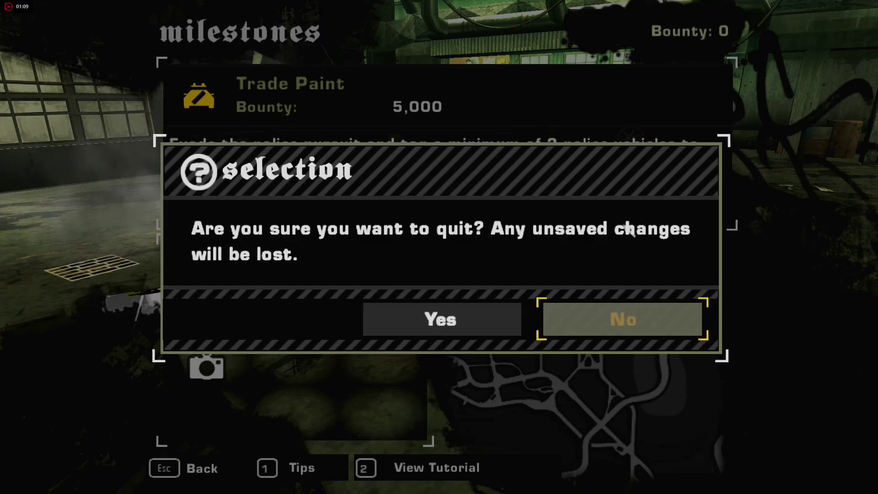
key(Return)
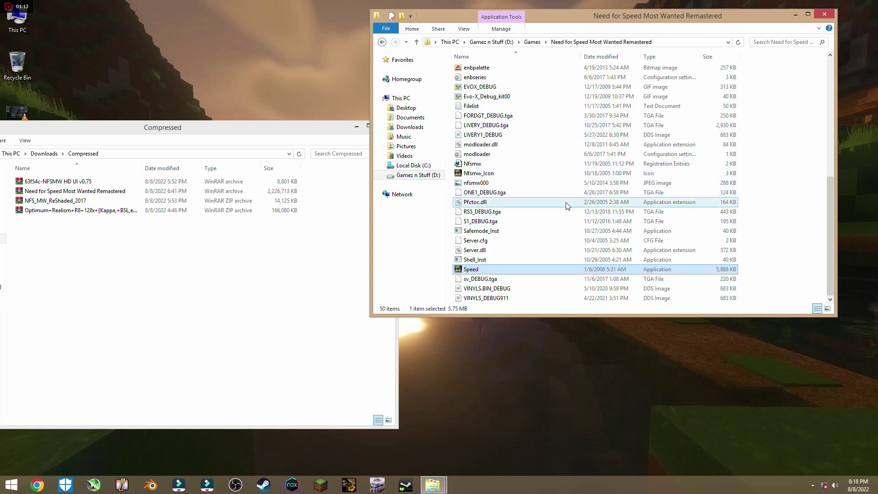
- Open the NFSMWExtraOptionsSettings configuration file from the game's scripts folder and maximize its window
scroll(567, 205, up, 7)
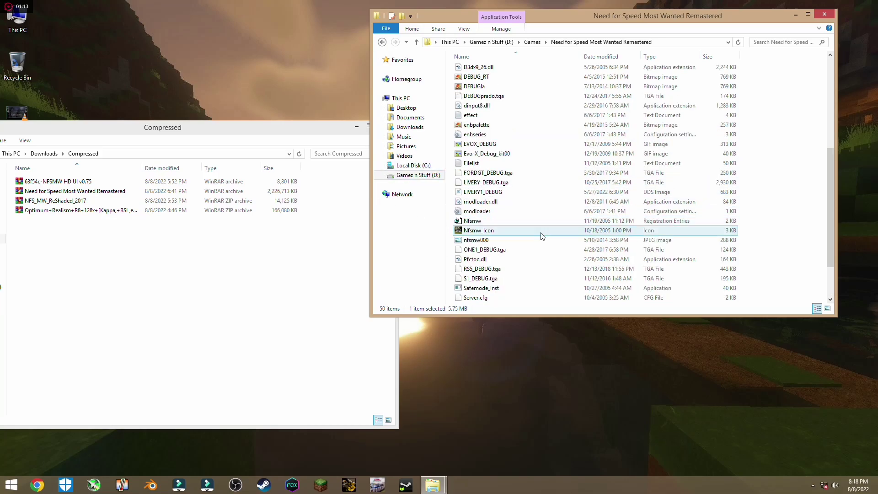
click(593, 43)
click(807, 14)
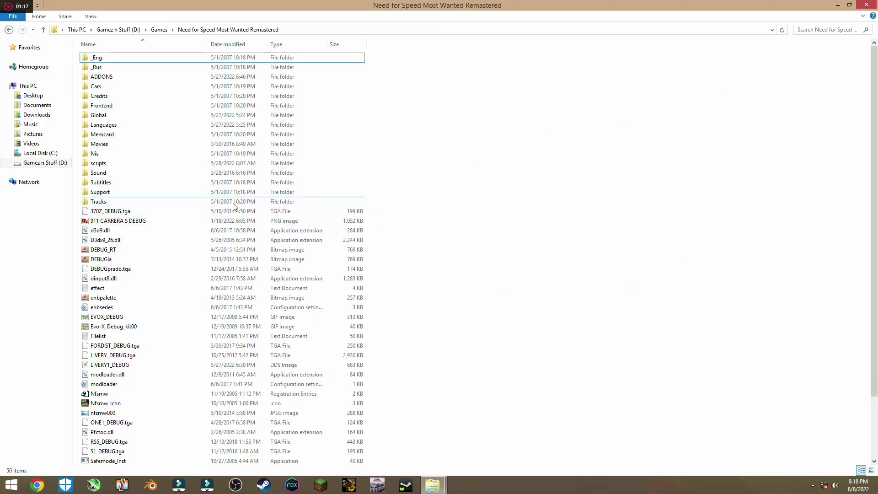
double_click(166, 165)
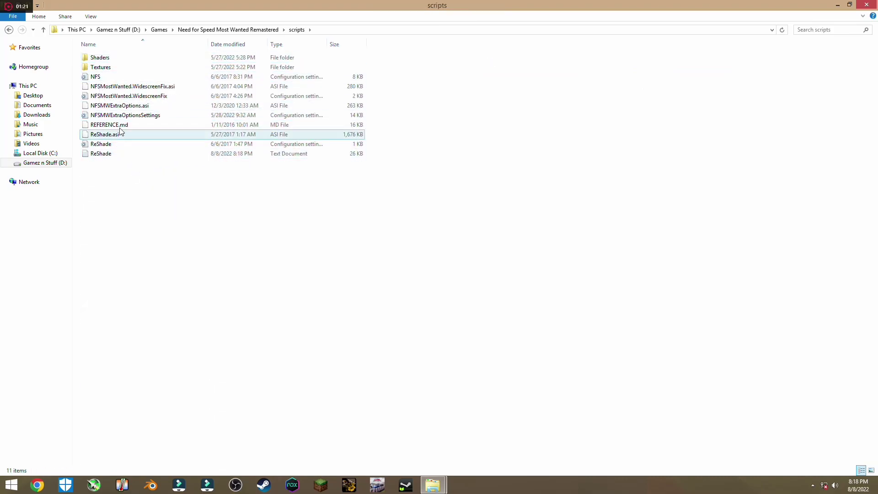
click(155, 115)
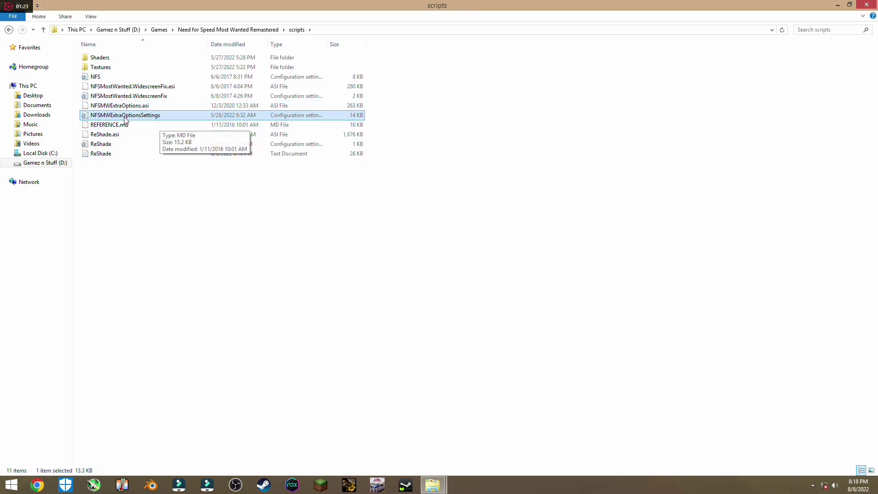
double_click(151, 115)
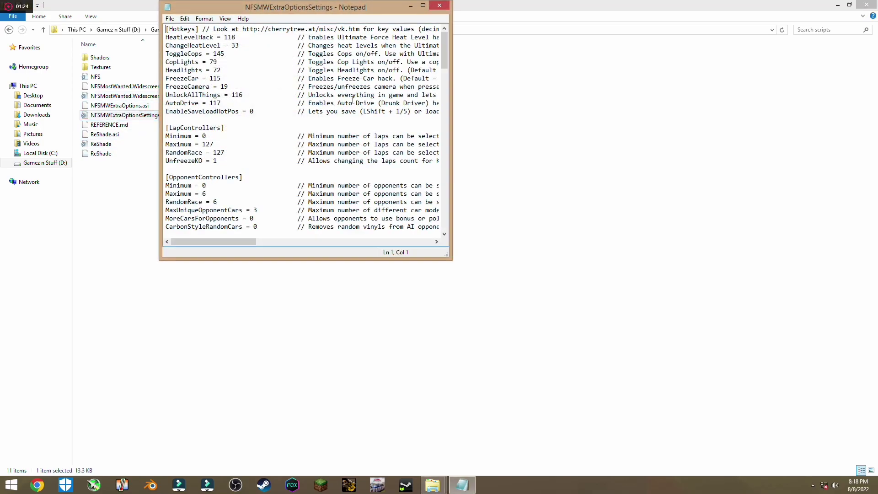
click(422, 7)
- Set SkipCareerIntro to 0 in the Misc section, save the settings file and close it
scroll(864, 322, down, 20)
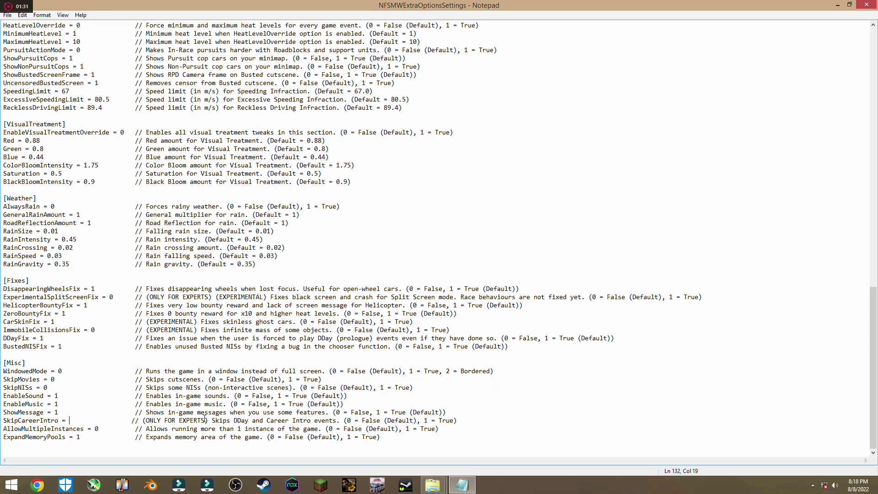
click(8, 16)
click(21, 45)
click(866, 4)
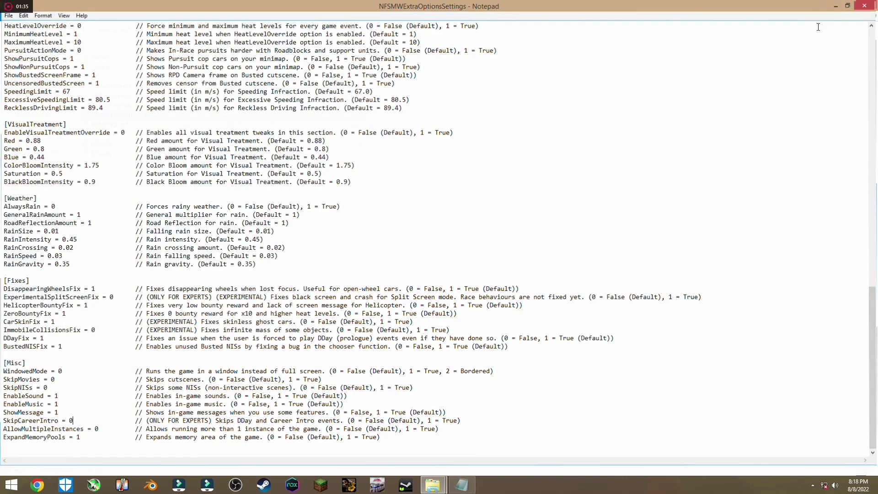
- Go back to the Need for Speed Most Wanted Remastered folder and find the Speed application
click(8, 30)
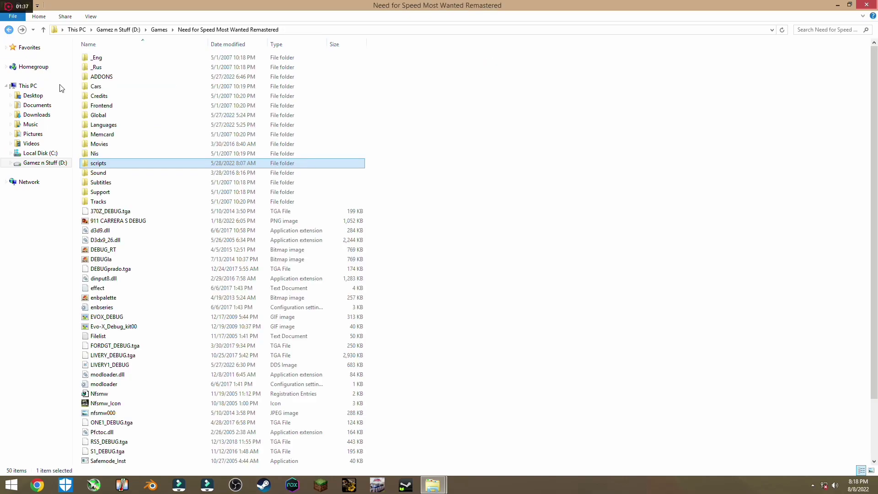
scroll(173, 372, down, 3)
click(95, 432)
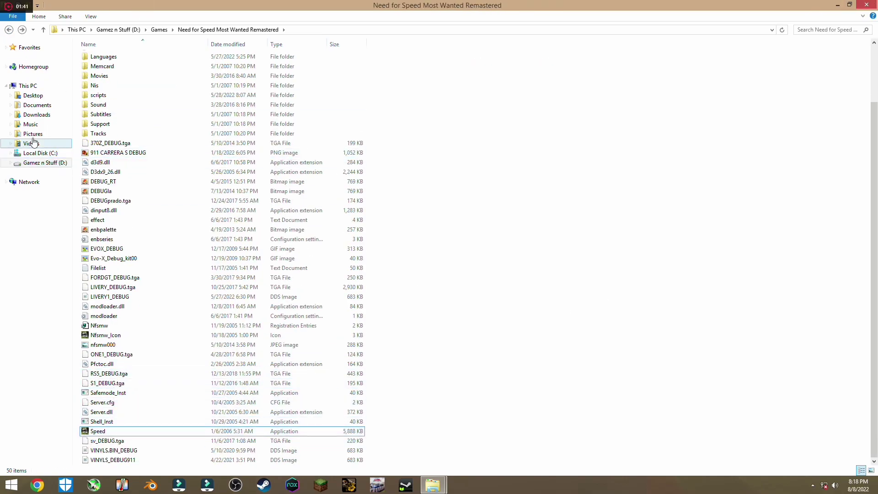
- In the NFS Most Wanted folder in Documents, delete every profile folder except Thunder, including the test profile NAME
click(35, 106)
double_click(147, 75)
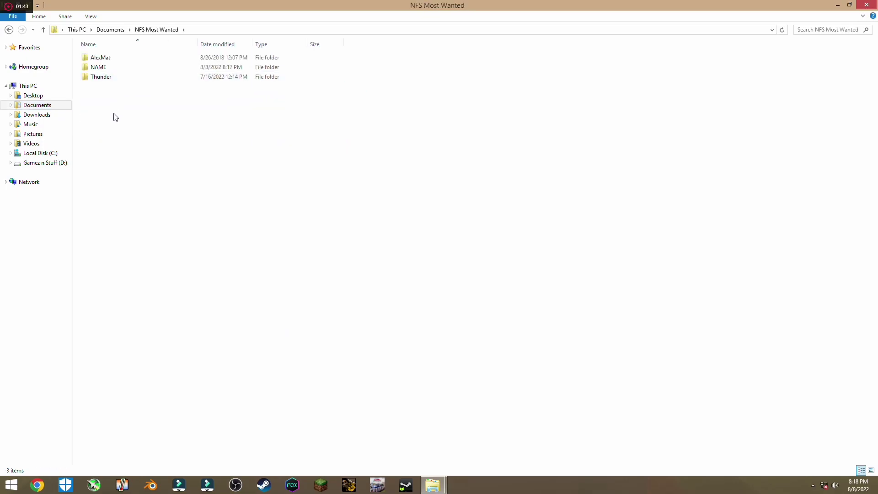
click(106, 68)
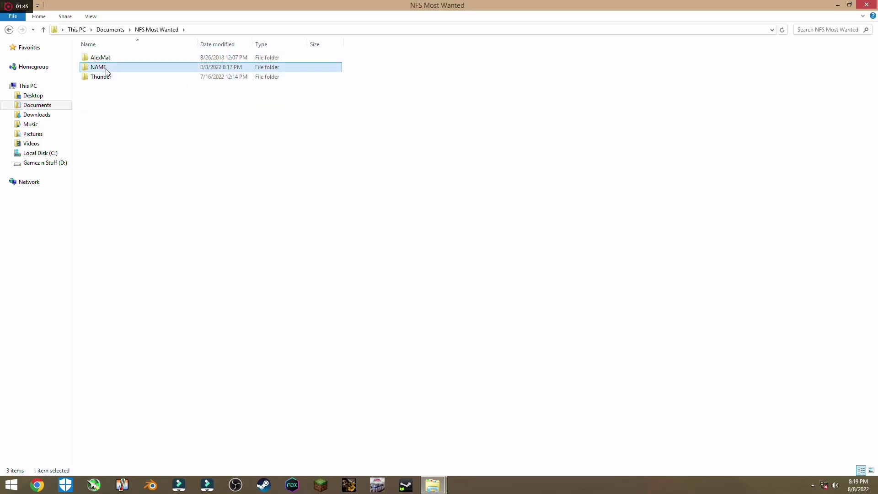
key(Delete)
click(122, 61)
key(Delete)
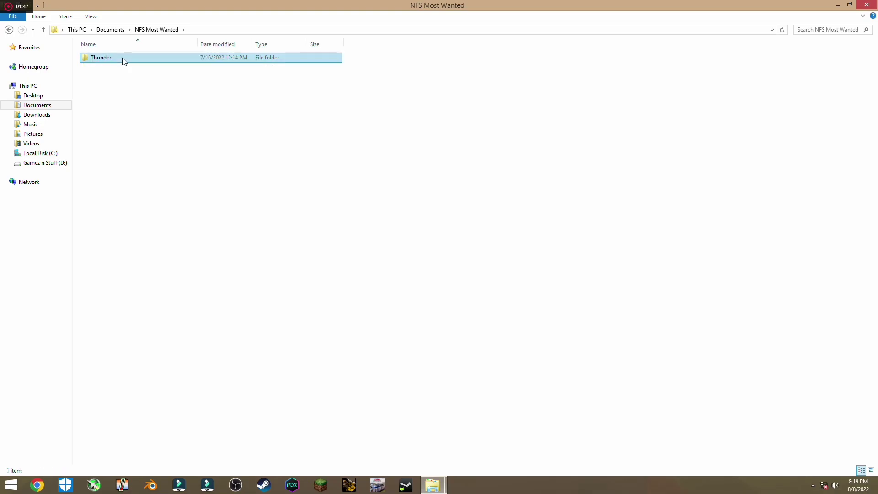
- Minimize the save folder window and empty the Recycle Bin, permanently deleting its items
click(838, 5)
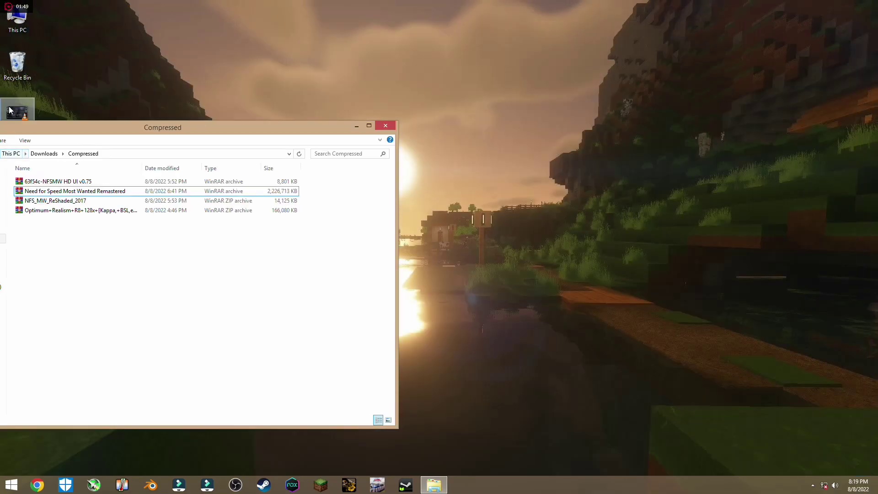
right_click(21, 79)
click(54, 92)
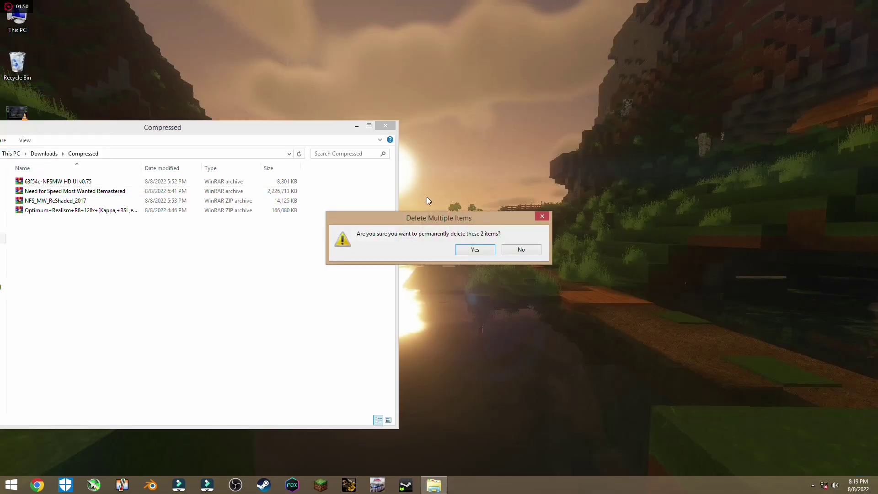
click(471, 251)
- Move the Compressed folder window fully into view on the desktop and minimize it
right_click(465, 141)
click(219, 137)
drag(228, 129, 446, 124)
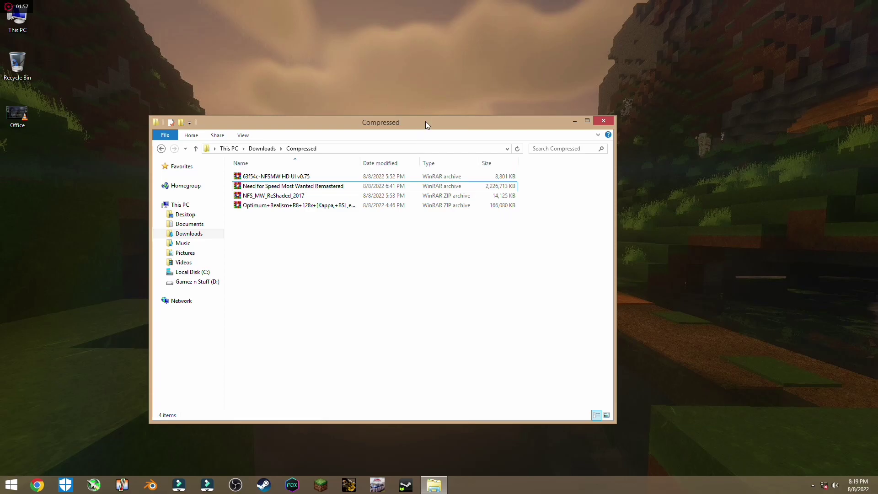
drag(444, 124, 483, 101)
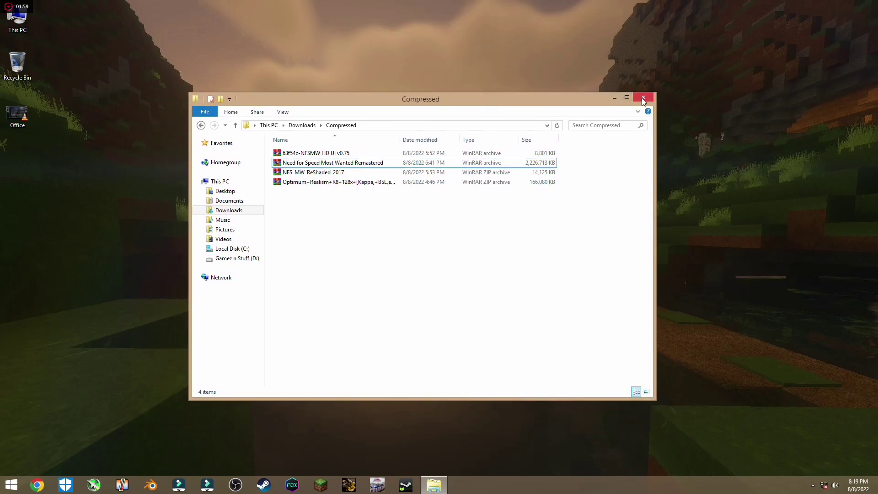
click(615, 98)
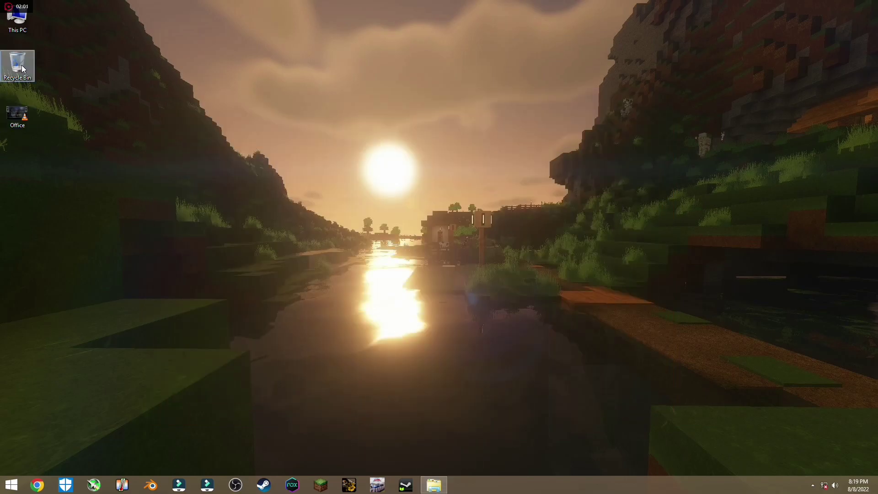
- Open the Need for Speed Most Wanted Remastered folder under Games on drive D and maximize its window
double_click(14, 35)
double_click(448, 233)
click(311, 178)
double_click(310, 178)
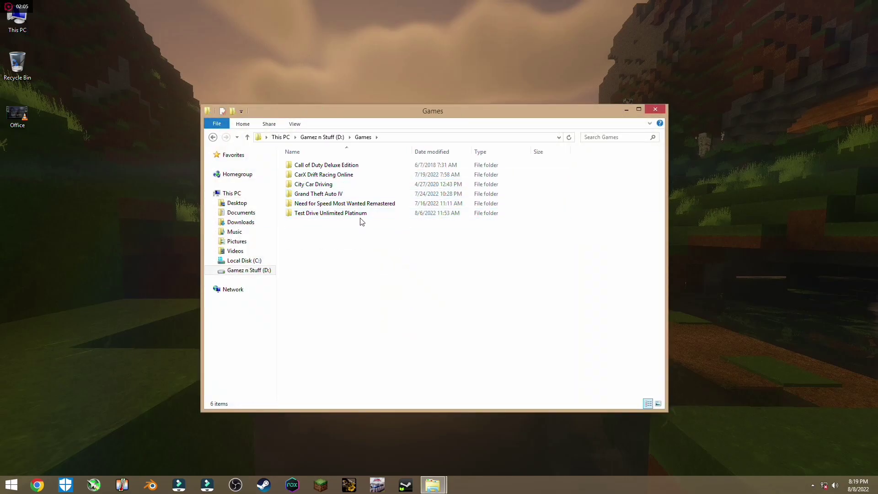
key(n)
key(Return)
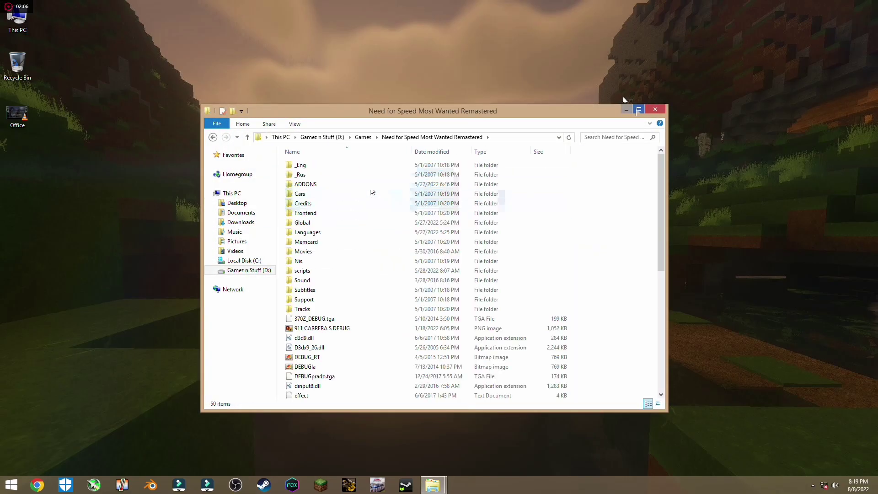
click(639, 110)
- Point out dinput8.dll and d3d9.dll in the game folder and delete the last file, VINYLS_DEBUG911
scroll(404, 308, down, 3)
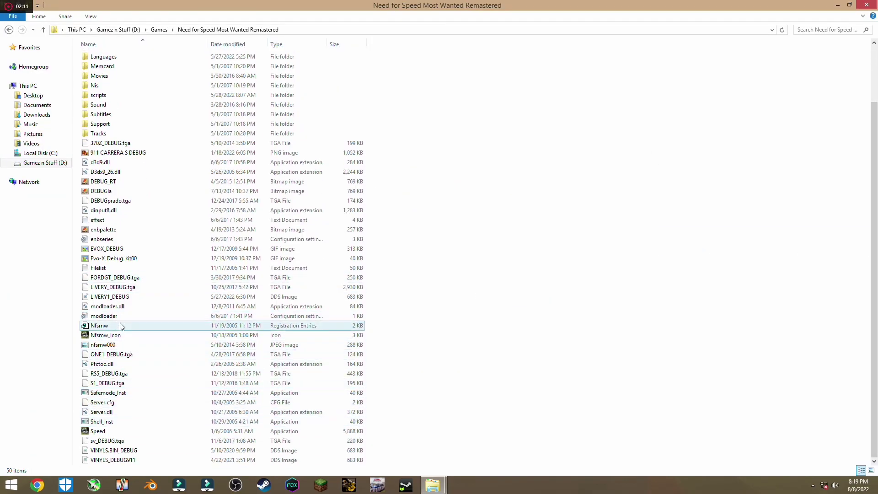
click(132, 214)
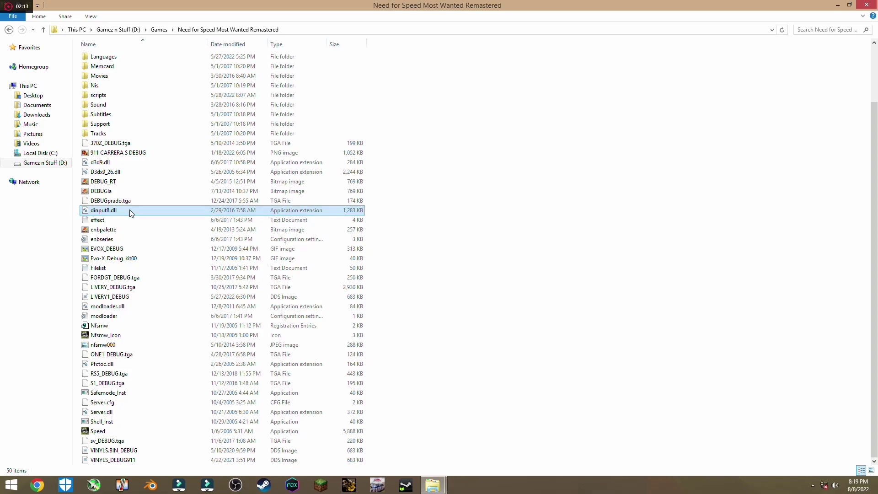
click(117, 163)
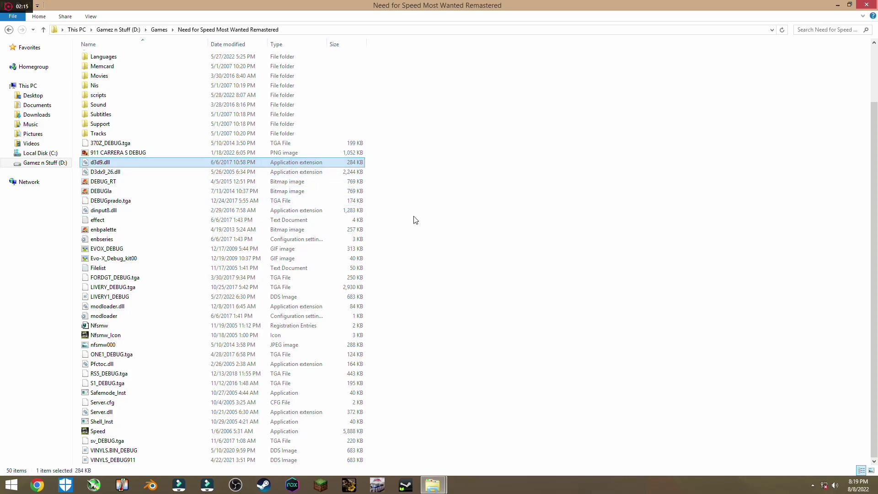
key(End)
key(Delete)
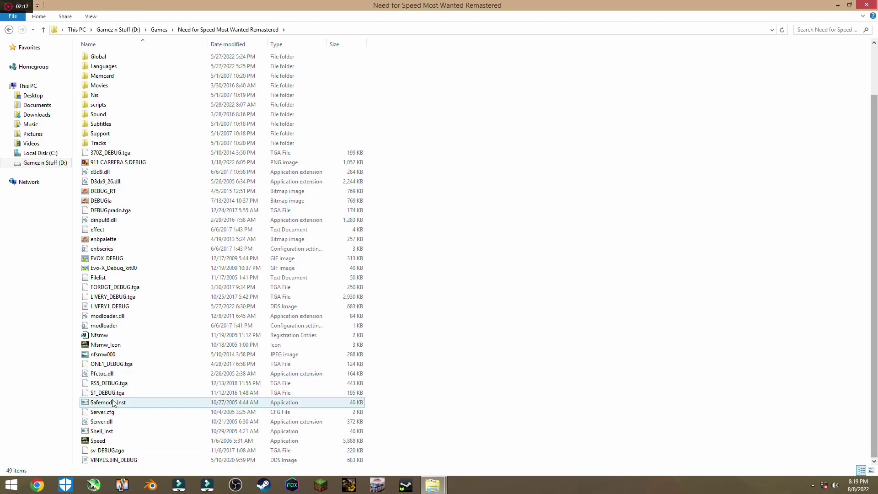
- Launch the game with the Speed application and quit it again from the title screen
double_click(96, 441)
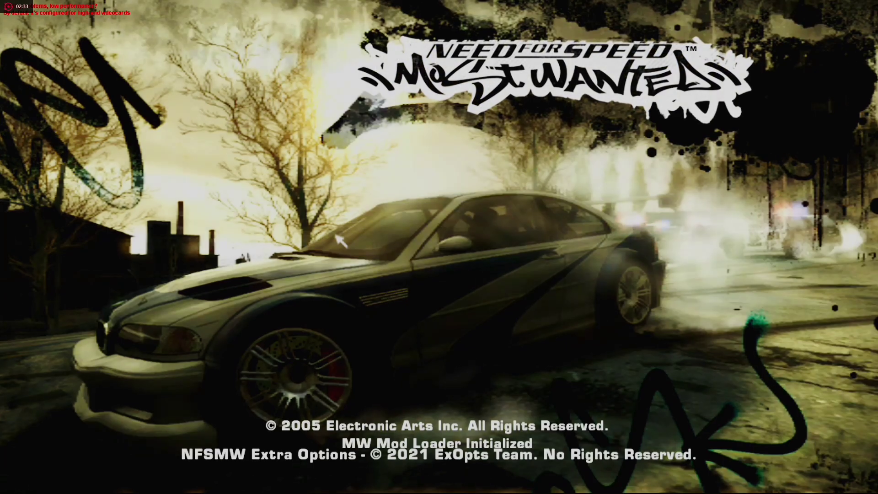
key(Escape)
key(Left)
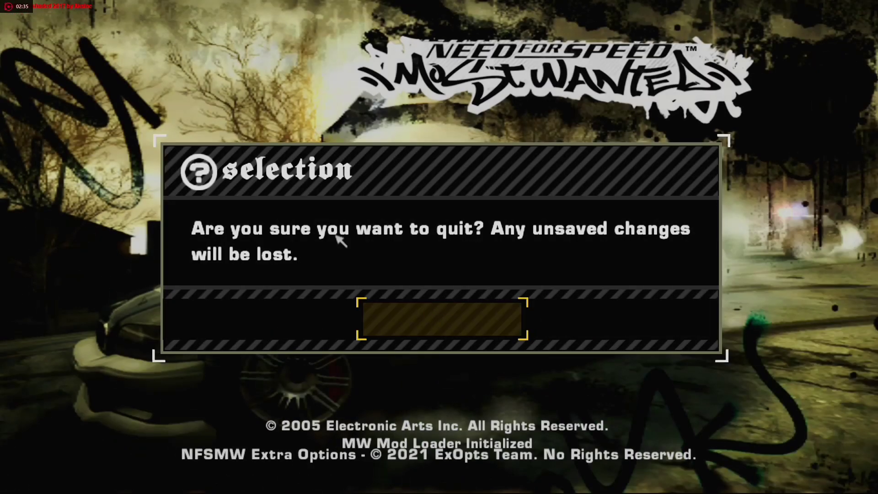
key(Return)
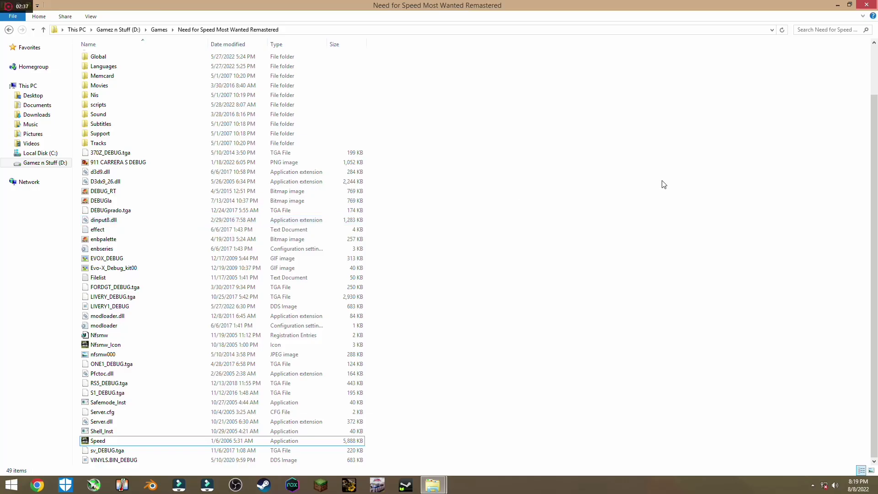
- Restore the deleted VINYLS_DEBUG911 file from the Recycle Bin and close the bin's window
click(841, 5)
double_click(26, 64)
right_click(345, 172)
click(360, 181)
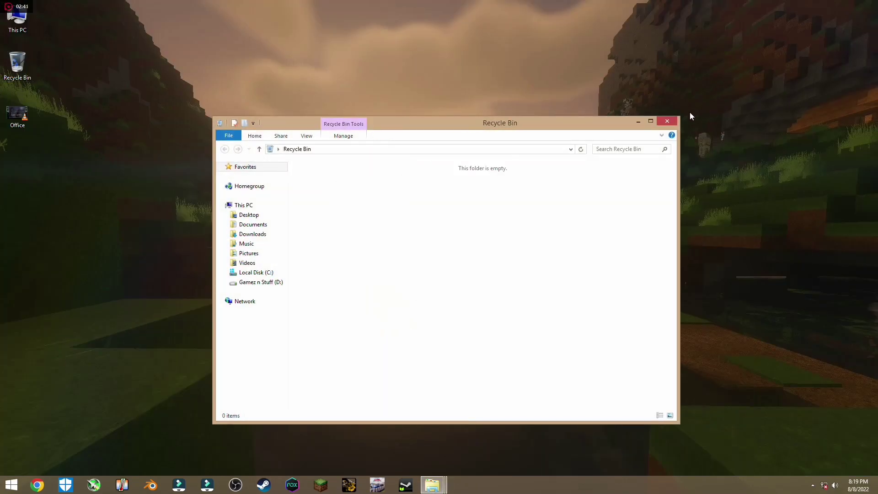
click(667, 122)
- Bring back the Compressed downloads folder and extract the NFS_MW_ReShaded_2017 archive in place
click(432, 487)
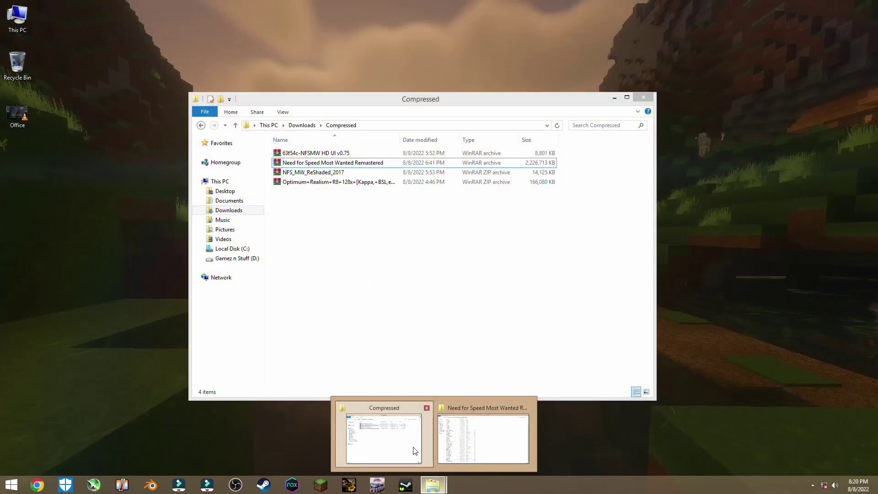
click(405, 425)
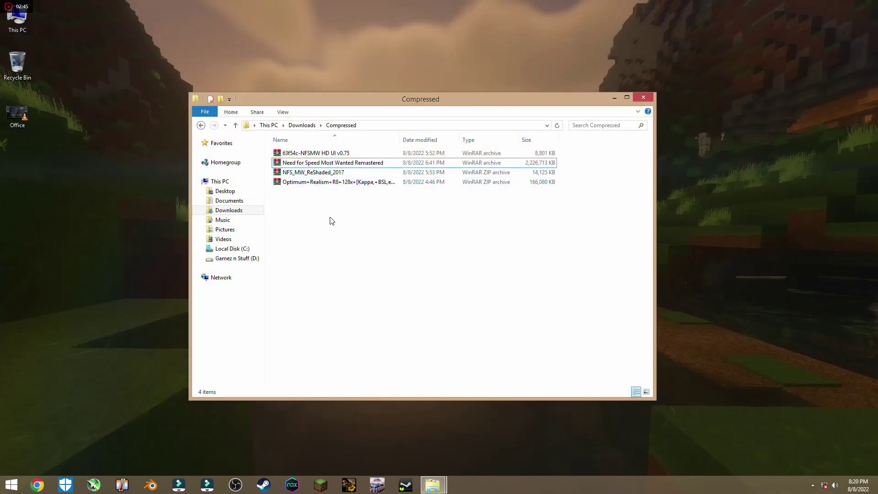
click(307, 174)
right_click(314, 173)
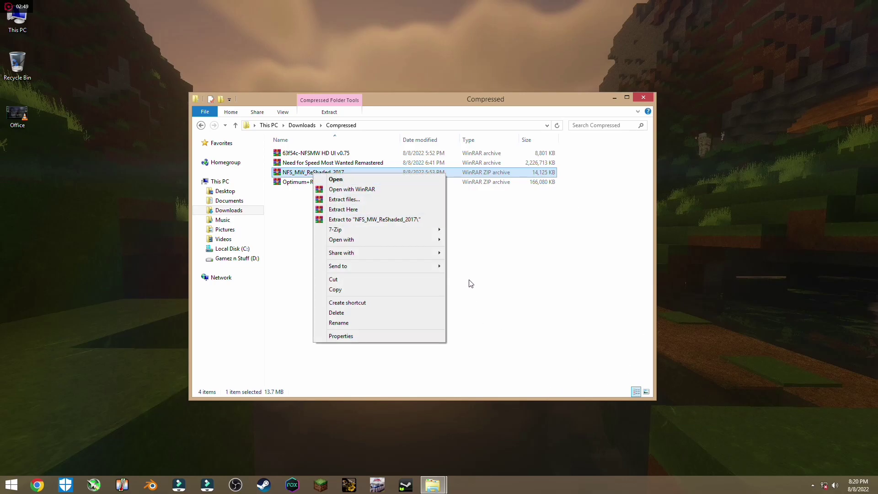
click(510, 269)
click(293, 173)
right_click(293, 173)
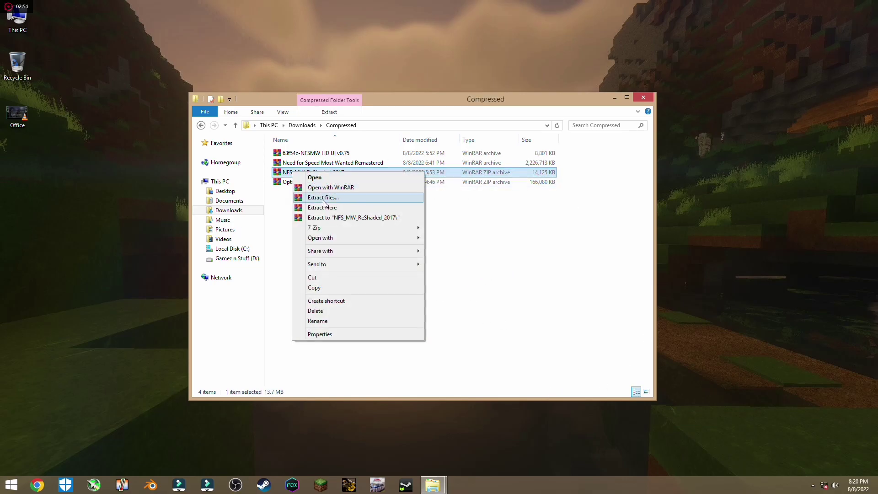
click(344, 208)
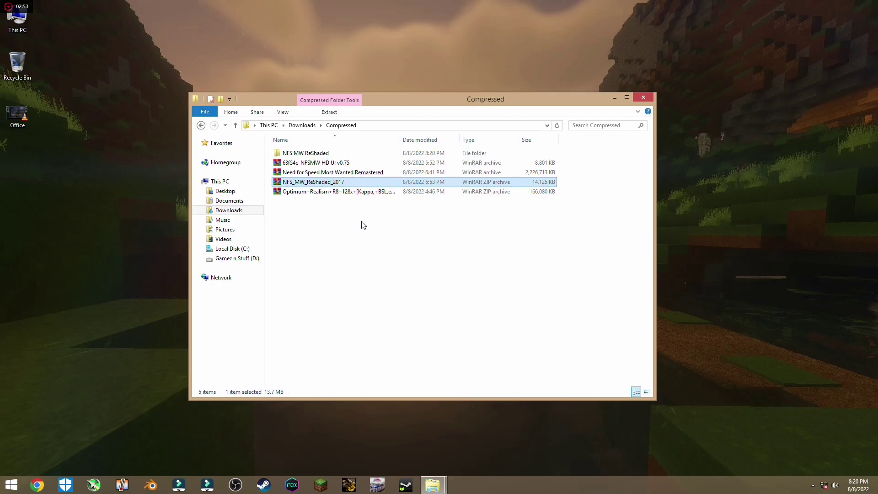
- Open the Low End folder inside the extracted NFS MW ReShaded folder
double_click(311, 154)
click(339, 154)
double_click(339, 154)
click(201, 125)
double_click(292, 163)
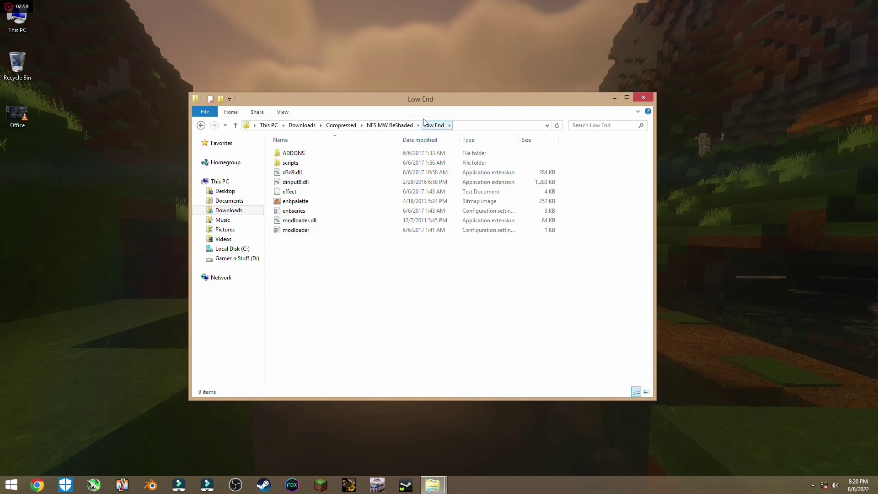
- Copy everything in the Low End folder into the Need for Speed Most Wanted Remastered folder, replacing the existing files
drag(337, 247, 355, 145)
right_click(356, 145)
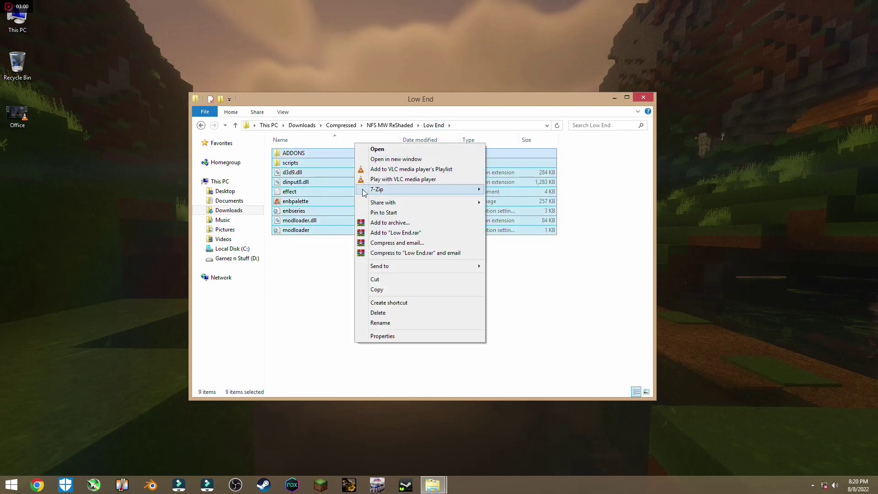
click(391, 291)
click(433, 484)
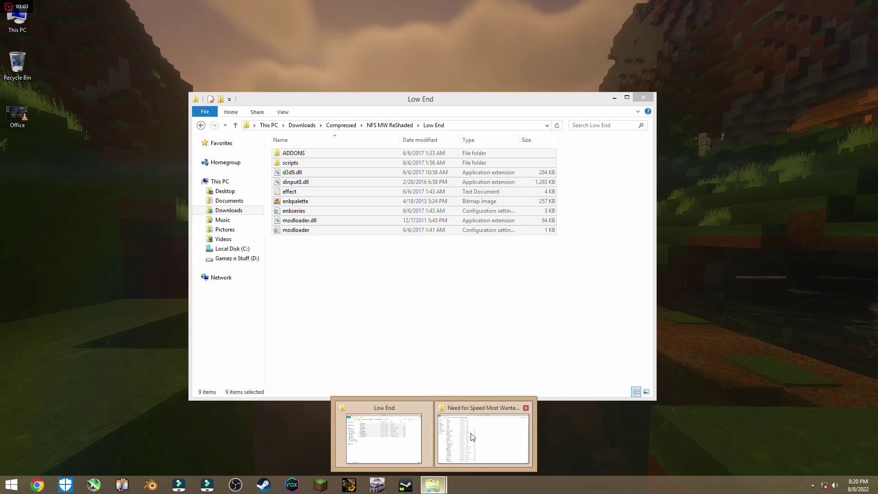
click(471, 435)
right_click(526, 169)
click(549, 241)
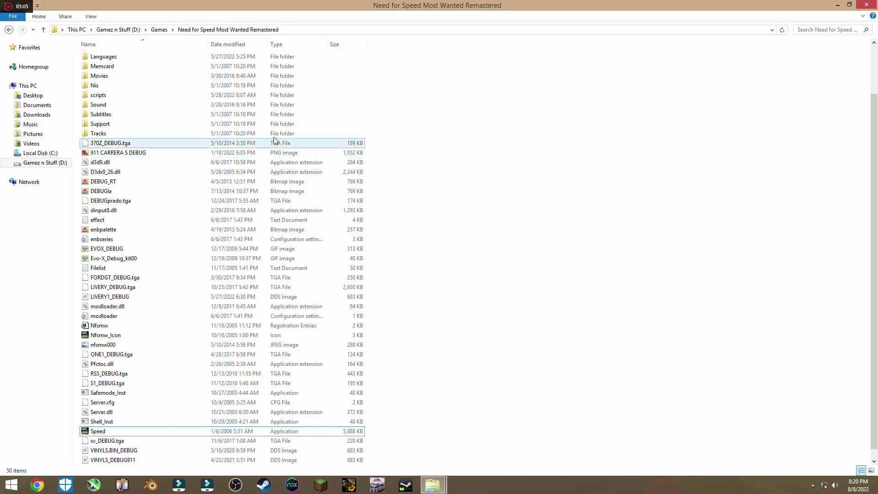
click(286, 166)
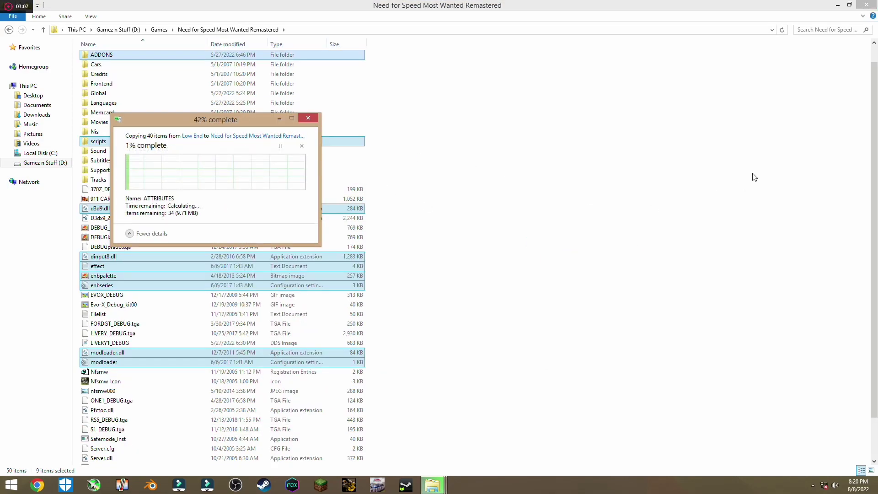
- Locate the d3d9.dll file in the game folder
scroll(877, 120, down, 2)
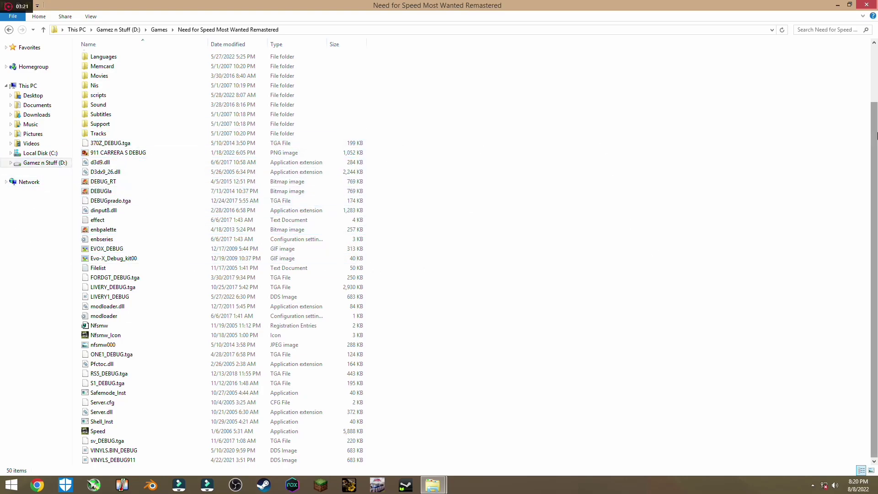
click(156, 162)
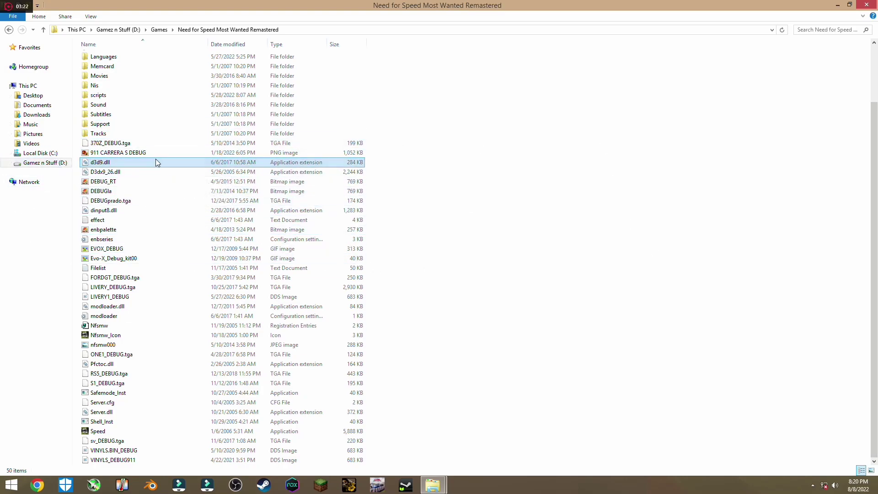
click(481, 163)
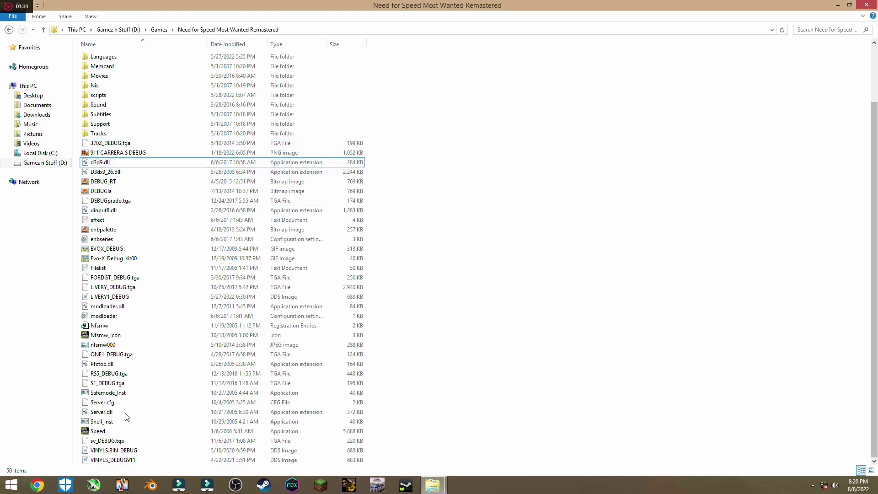
- Open Windows Defender and view the details of the quarantined items in its history
click(66, 485)
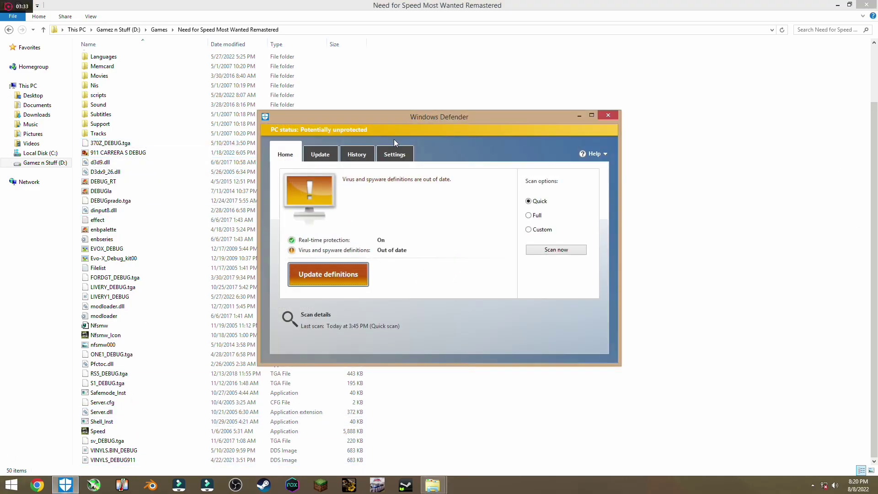
click(357, 156)
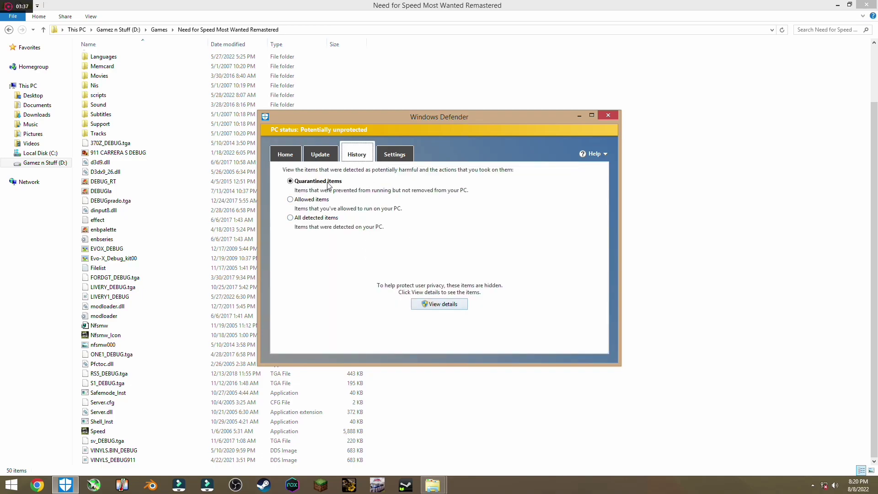
click(434, 304)
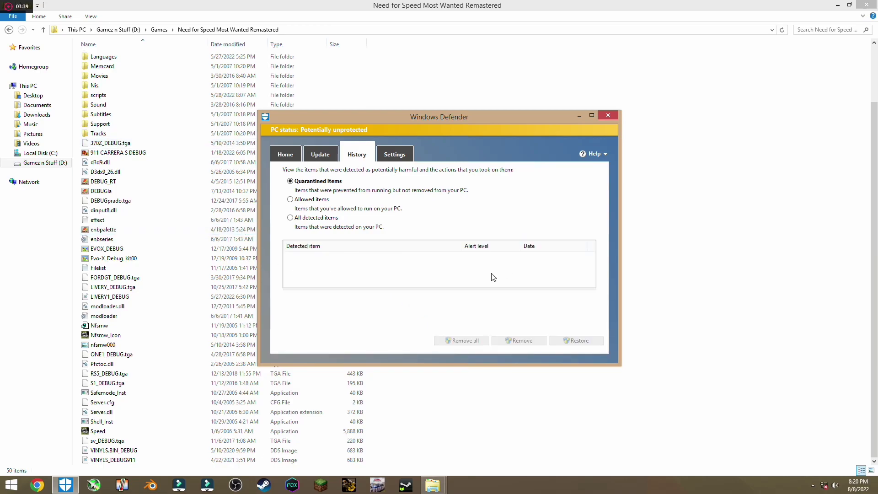
drag(477, 142, 453, 135)
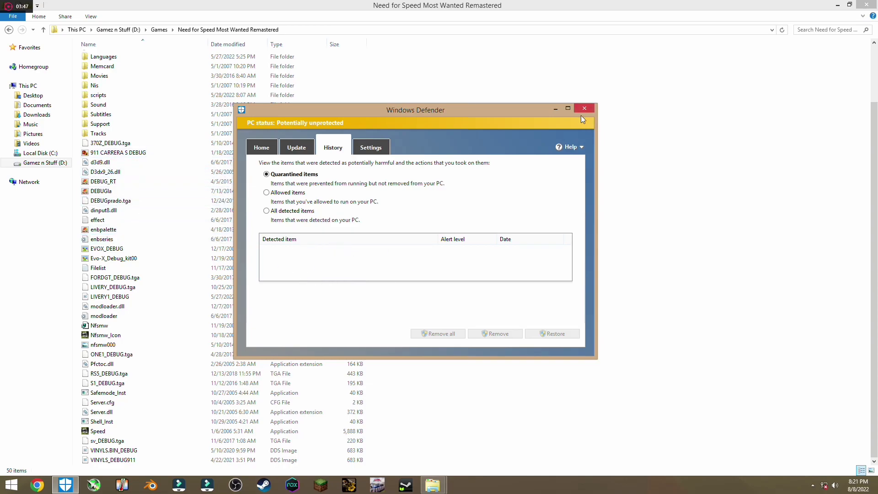
- Close the Windows Defender history
drag(461, 133, 465, 124)
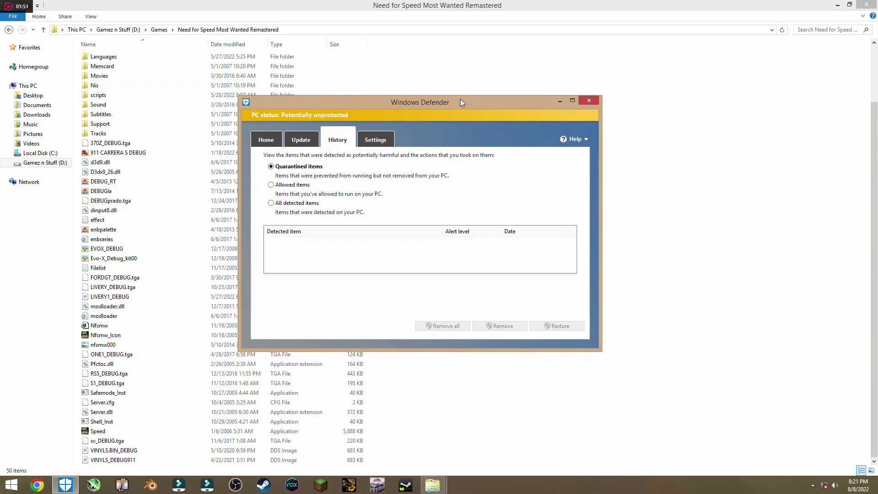
click(589, 101)
mouse_move(877, 144)
mouse_down()
mouse_move(877, 108)
mouse_move(877, 144)
mouse_up()
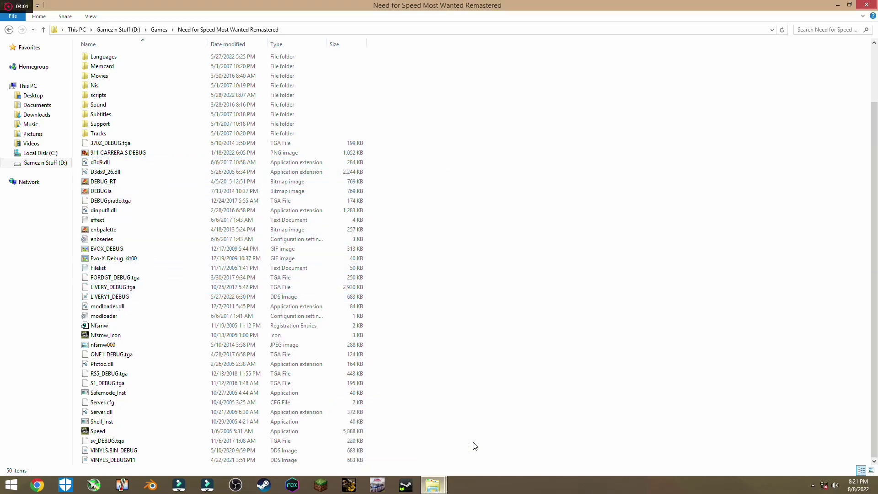
- Check the d3d9.dll file in the extracted Low End folder and close that folder window
click(414, 458)
click(444, 247)
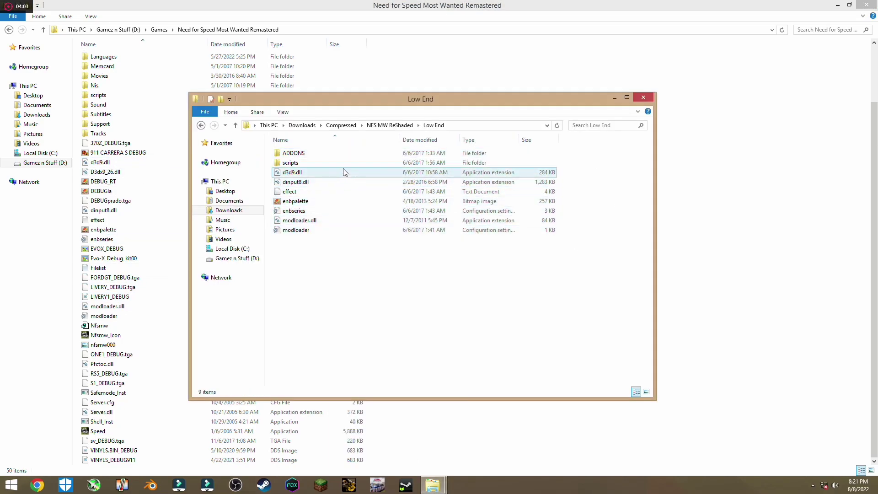
click(324, 171)
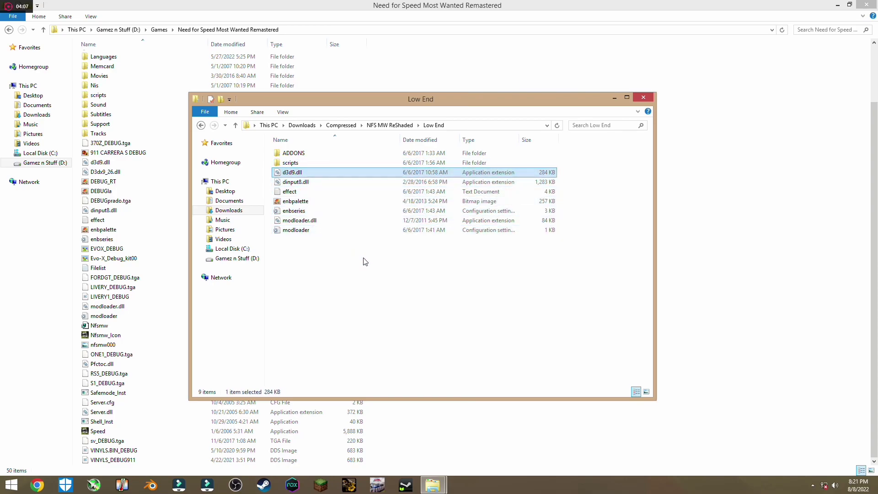
click(644, 97)
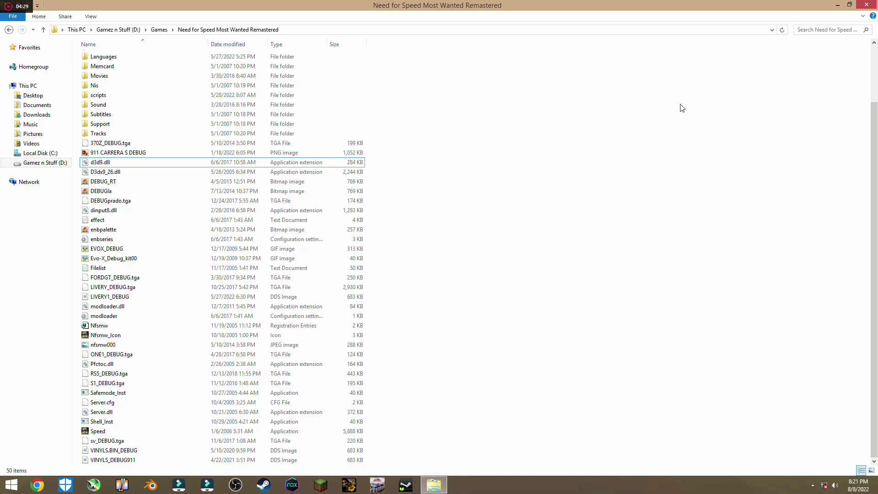
click(847, 4)
scroll(434, 205, down, 6)
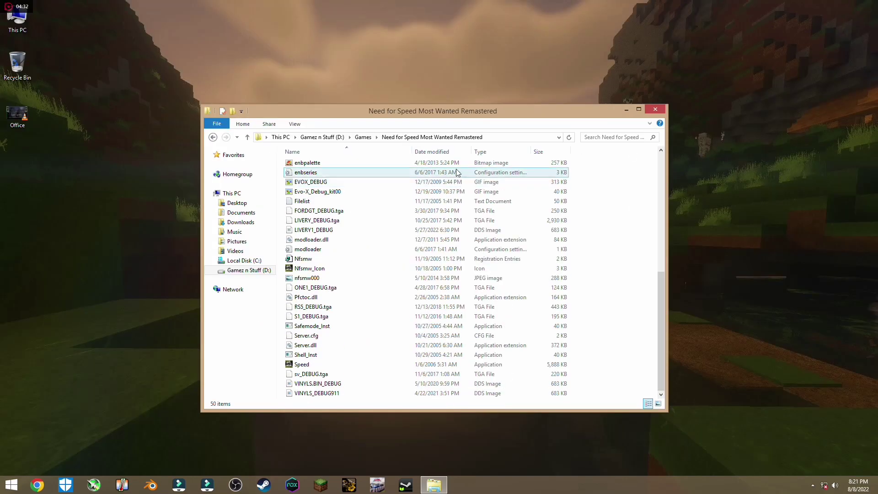
click(638, 110)
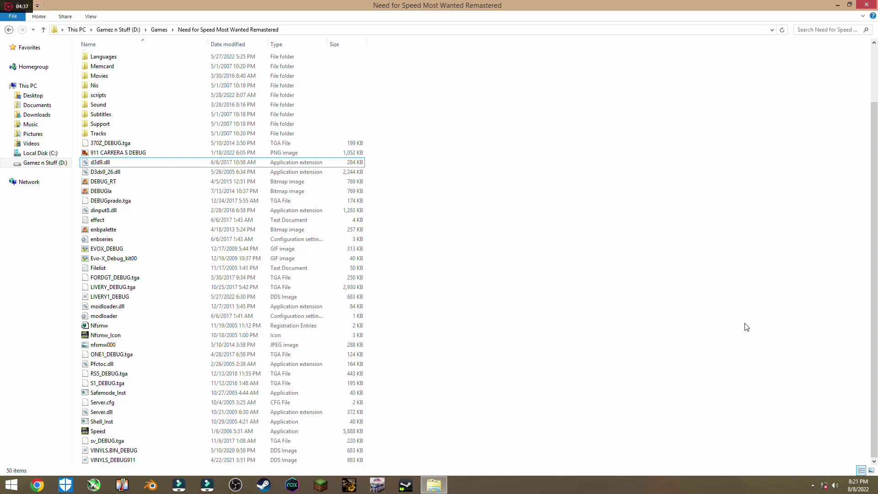
drag(877, 210, 876, 161)
click(21, 118)
double_click(118, 86)
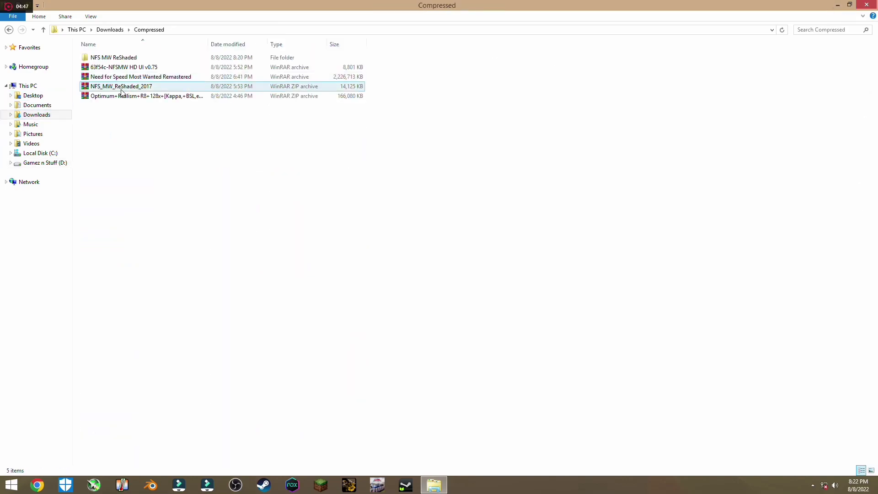
click(126, 77)
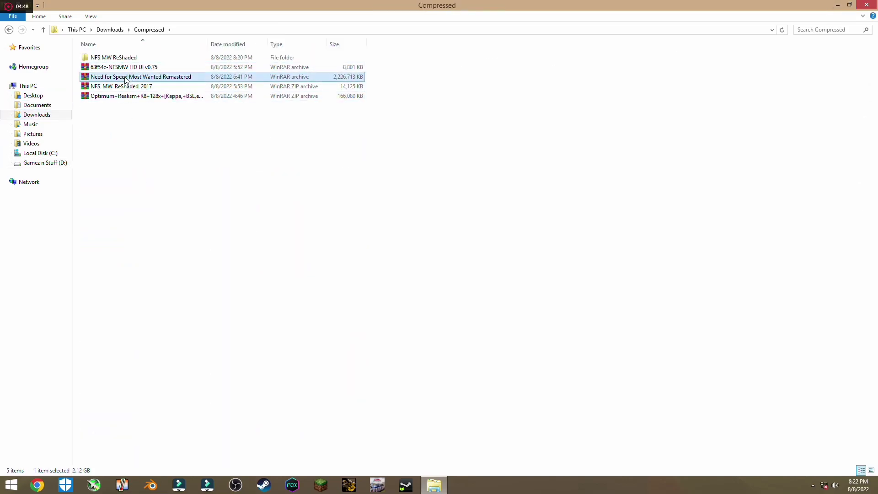
right_click(158, 73)
click(372, 109)
right_click(170, 76)
click(398, 138)
- Open the Need for Speed Most Wanted Remastered folder in D:\Games in a new window and minimize it
key(super+d)
key(super+e)
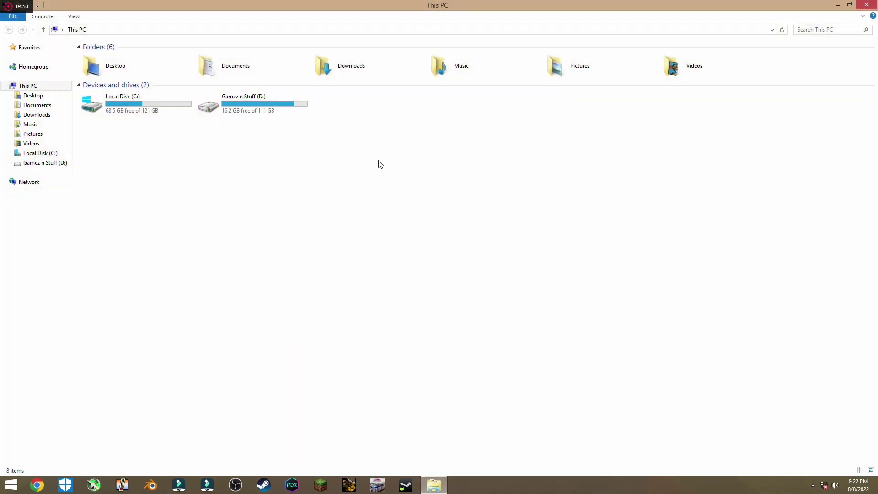
double_click(297, 114)
double_click(163, 78)
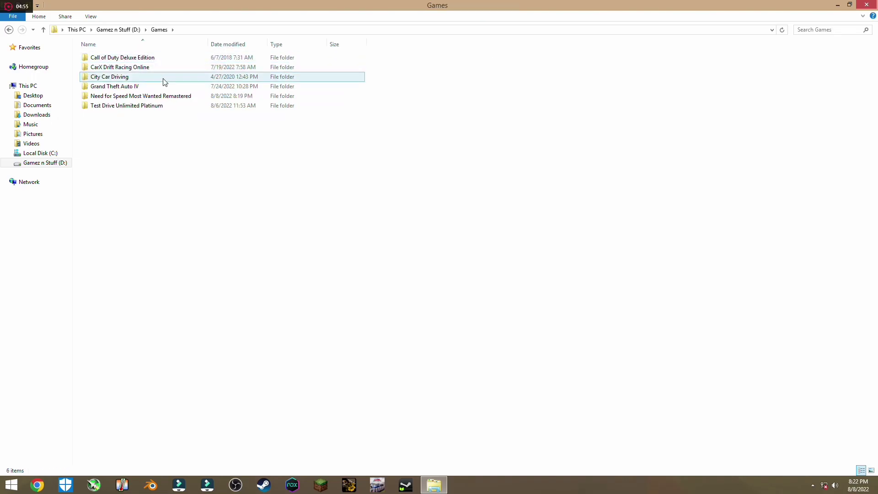
double_click(178, 96)
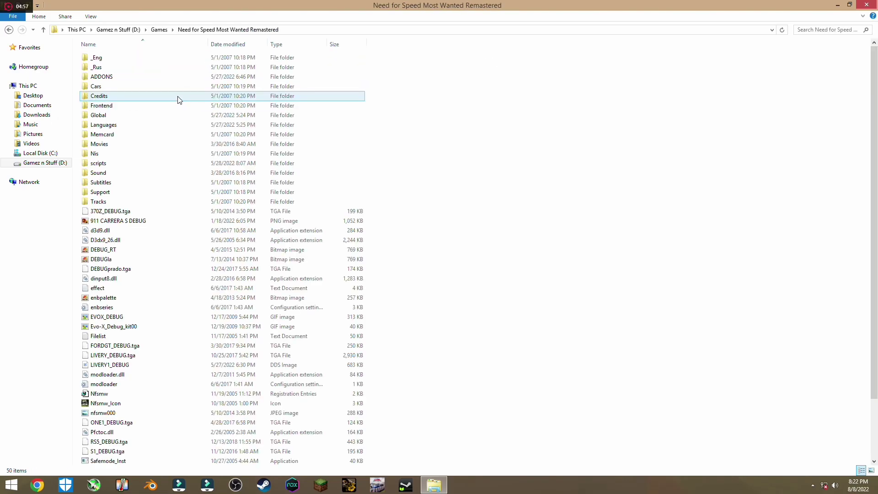
scroll(178, 101, down, 3)
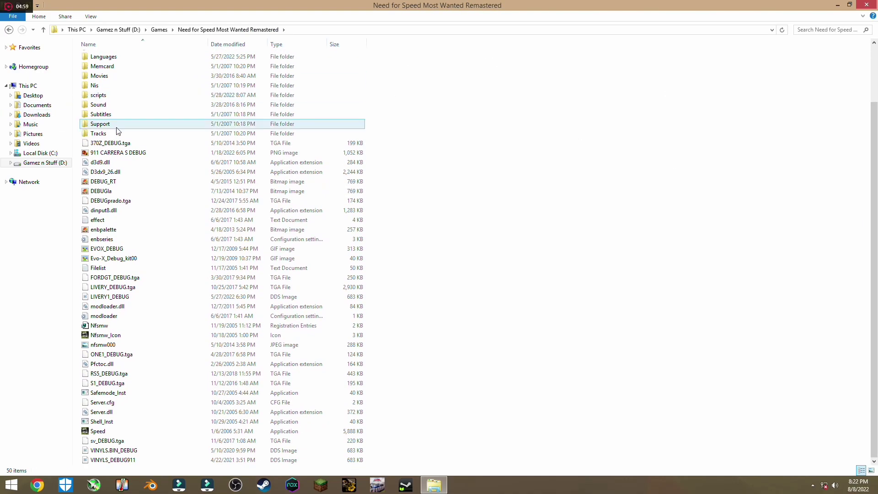
click(835, 6)
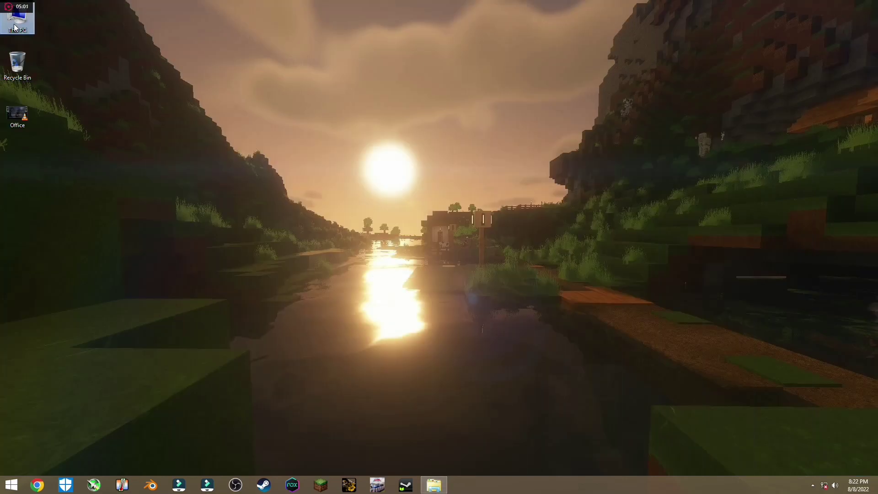
- Extract the 63f54c-NFSMW HD UI v0.75 archive inside the Compressed folder of Downloads
middle_click(433, 485)
click(32, 114)
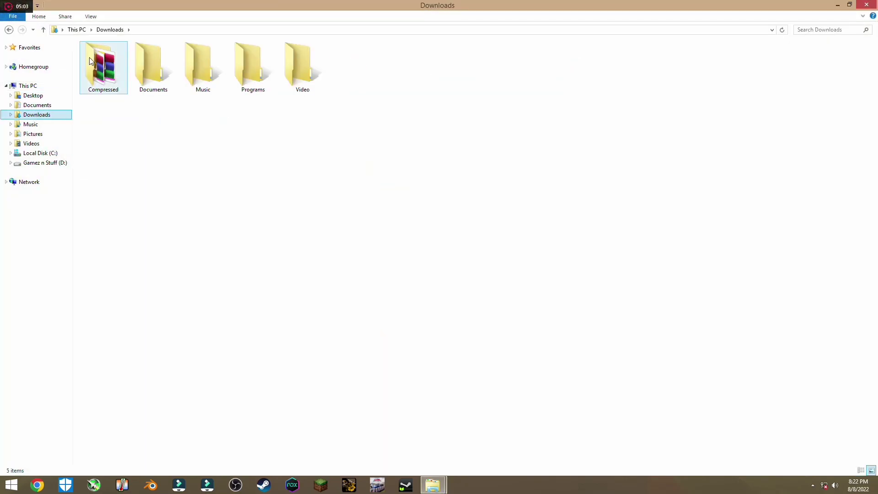
double_click(91, 61)
click(132, 67)
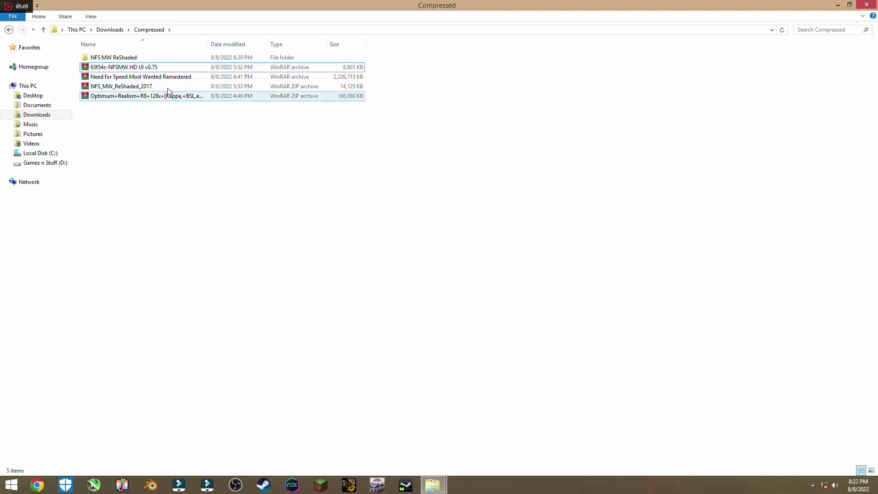
right_click(108, 69)
click(169, 106)
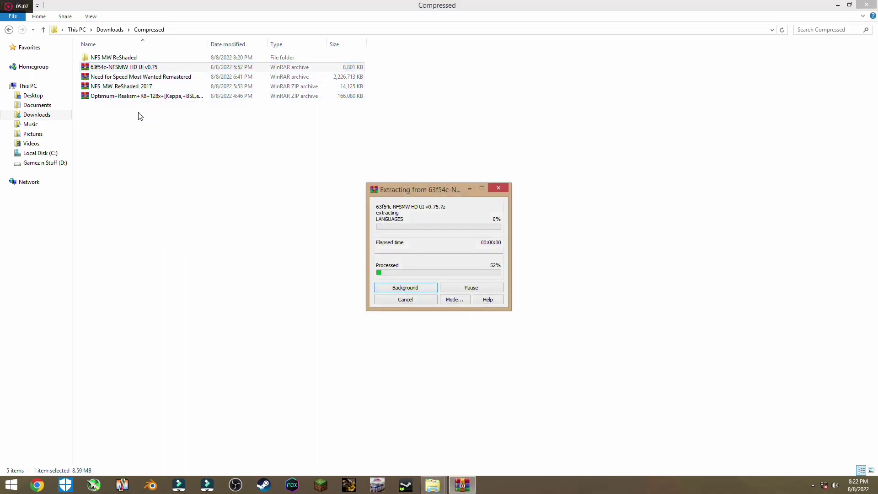
- Open the extracted NFSMW HD UI v0.75 folder and check the contents of its FRONTEND folder
double_click(169, 67)
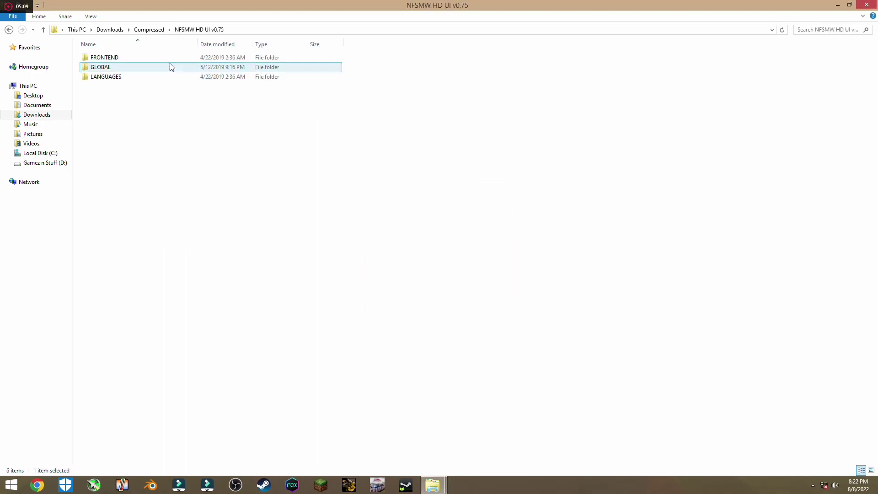
double_click(208, 57)
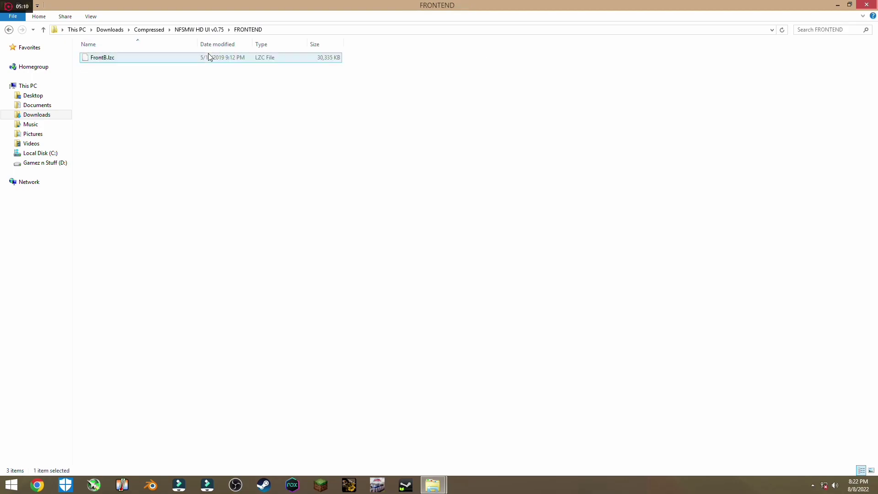
click(11, 28)
click(148, 111)
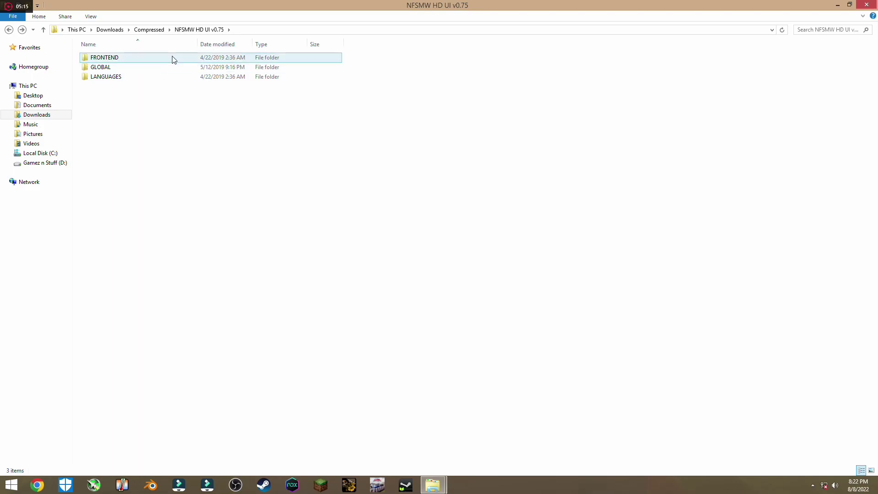
drag(86, 130, 146, 54)
right_click(147, 52)
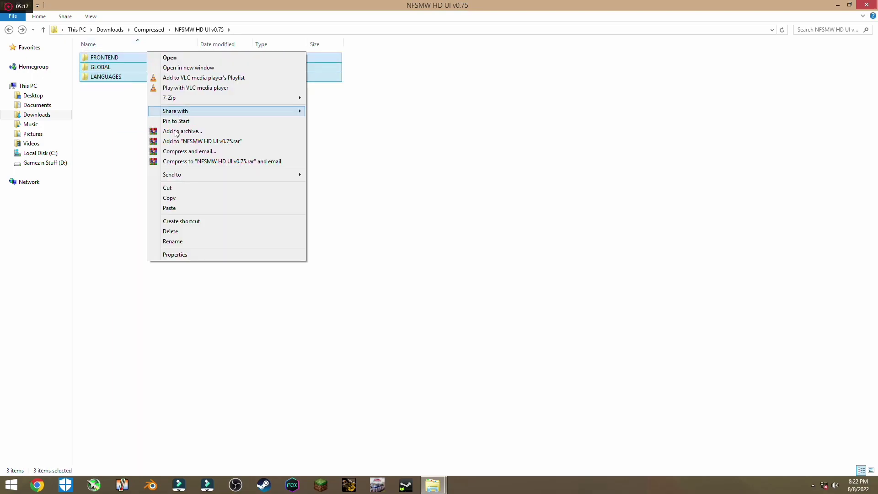
click(176, 208)
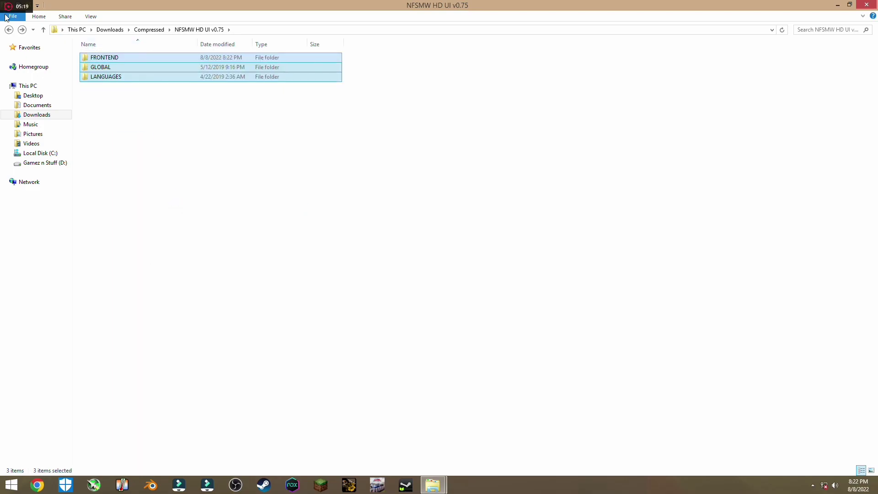
key(alt+Up)
double_click(115, 67)
drag(127, 98, 129, 64)
right_click(145, 65)
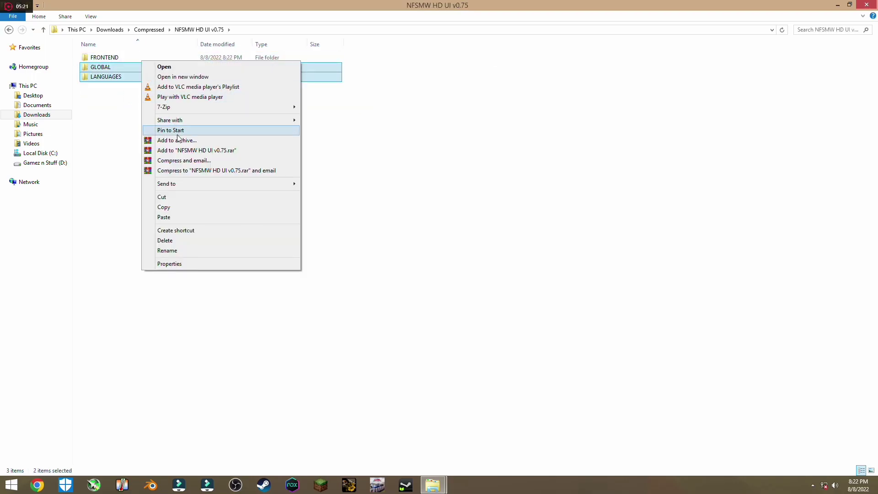
click(182, 208)
key(alt+F4)
- Reopen the NFSMW HD UI v0.75 folder in Downloads and copy its FRONTEND, GLOBAL and LANGUAGES folders
key(super+e)
click(36, 114)
double_click(102, 74)
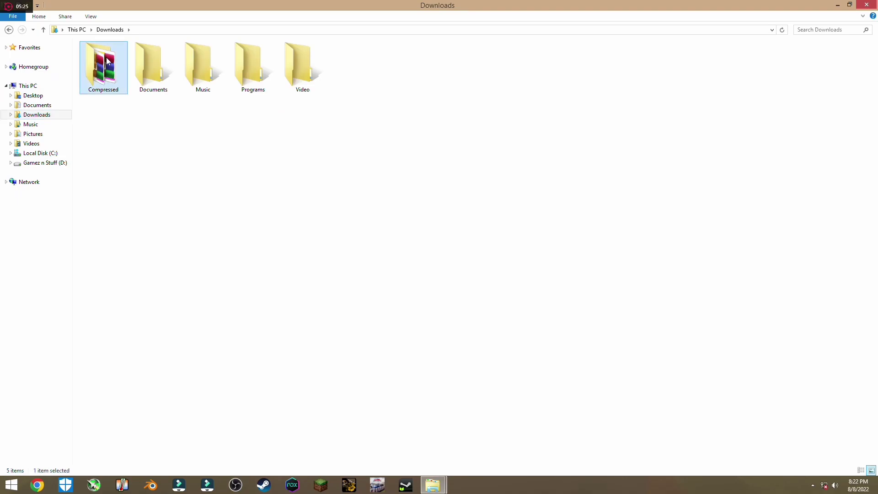
double_click(117, 66)
drag(110, 112, 126, 56)
right_click(129, 56)
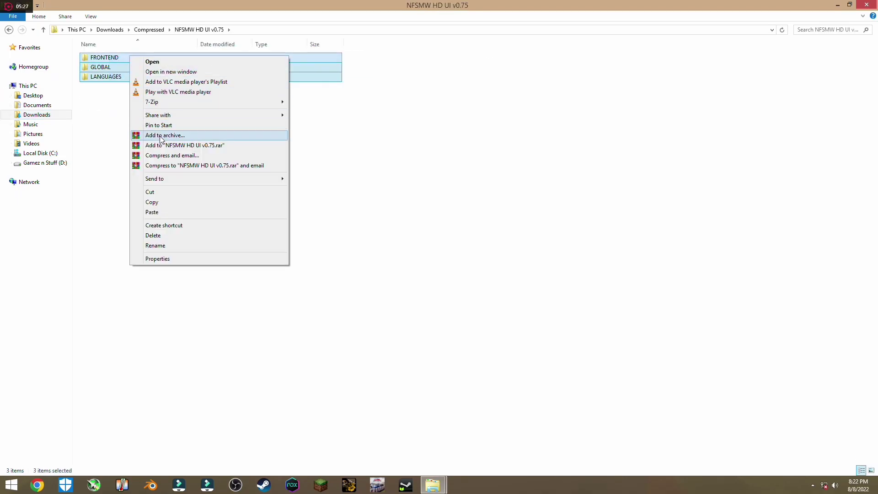
click(163, 202)
click(192, 196)
- Paste the copied folders into the Need for Speed Most Wanted Remastered folder, replacing the existing files
click(433, 485)
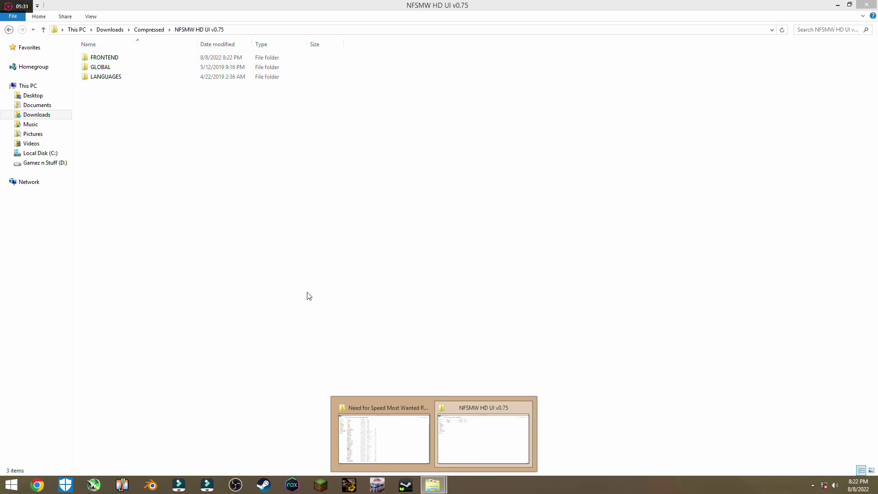
click(382, 438)
right_click(649, 149)
click(670, 223)
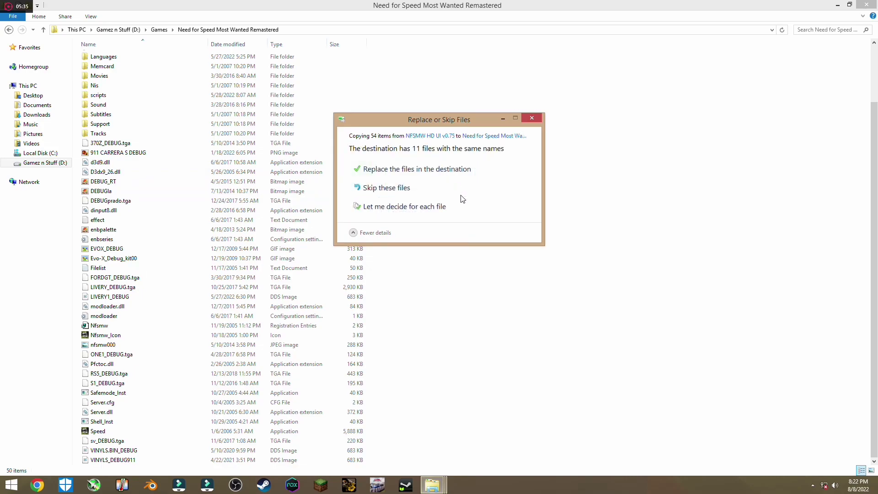
click(454, 165)
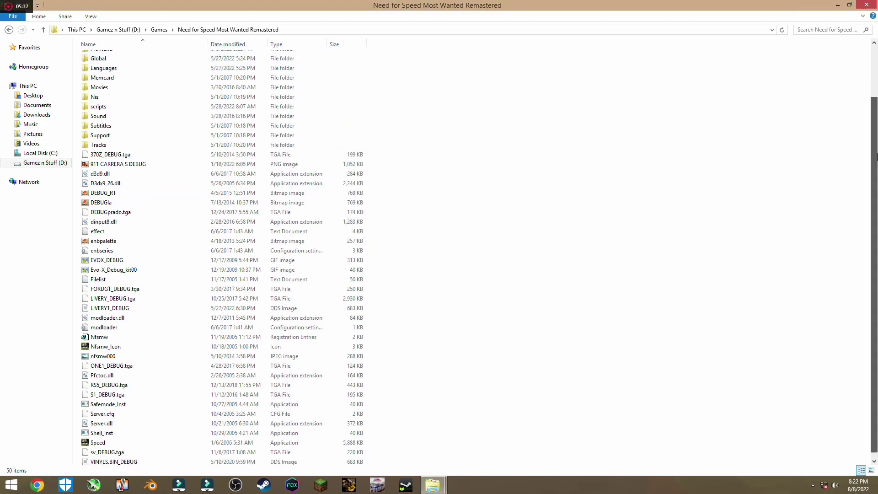
- Launch the game with the Speed application, dismissing the shader error log and the load message
scroll(185, 321, down, 1)
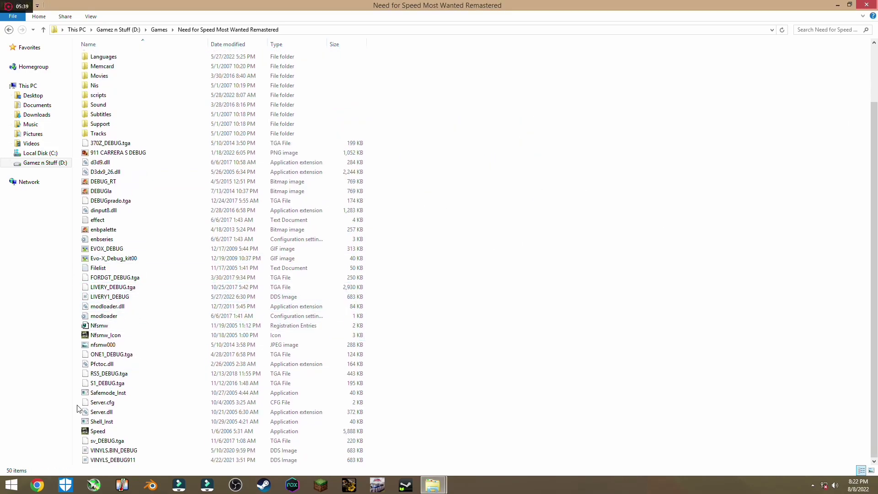
click(108, 433)
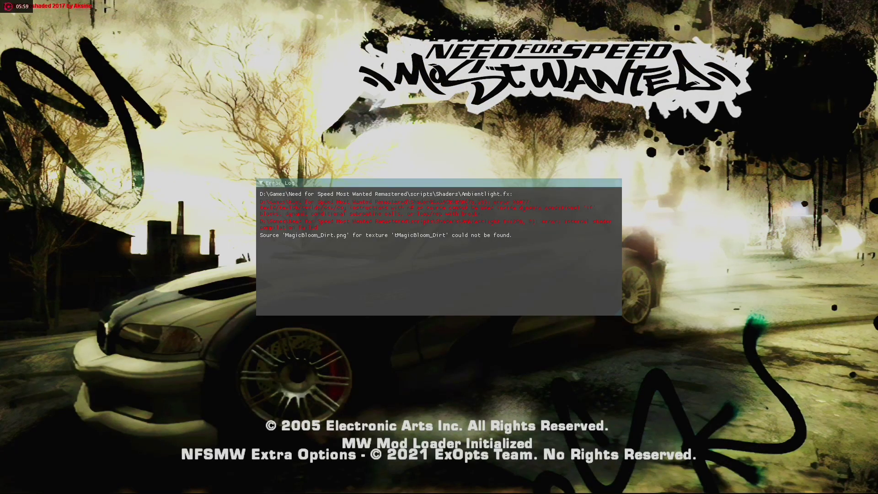
key(Return)
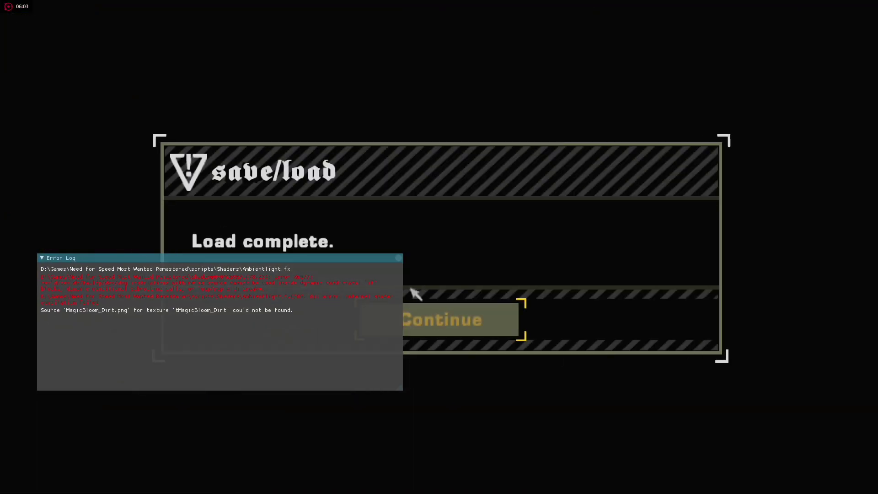
click(398, 258)
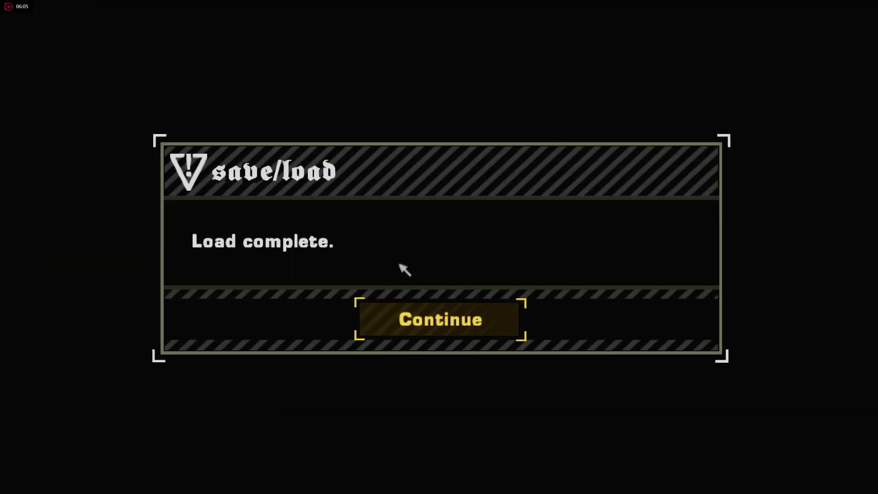
key(Return)
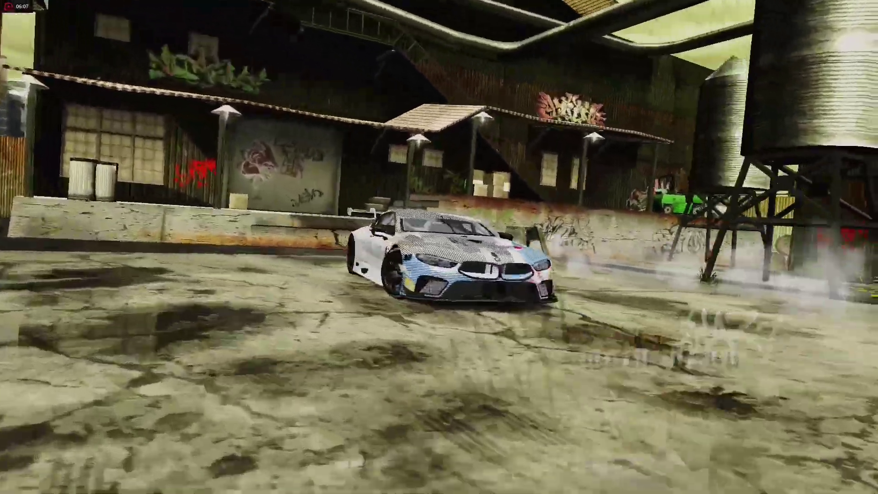
- Enter the career's Blacklist and browse the entries of the defeated rivals
key(Return)
key(Right)
key(Return)
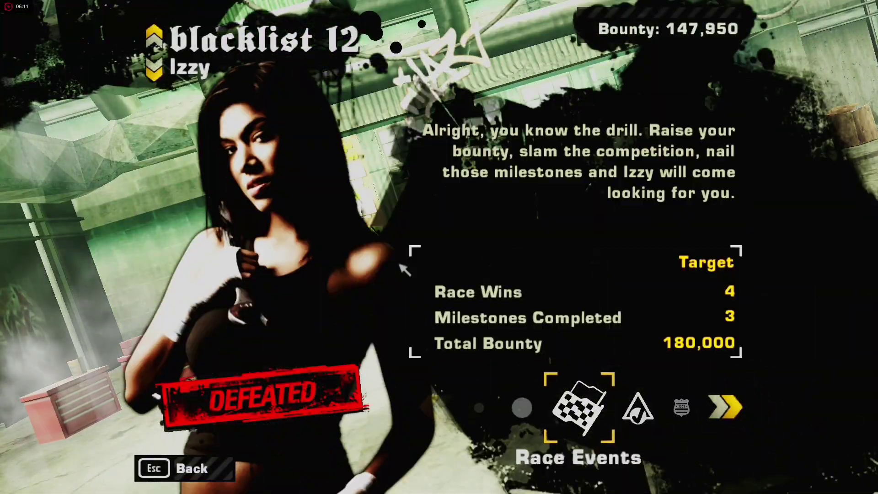
key(Down)
key(Down)
key(Down)
key(Up)
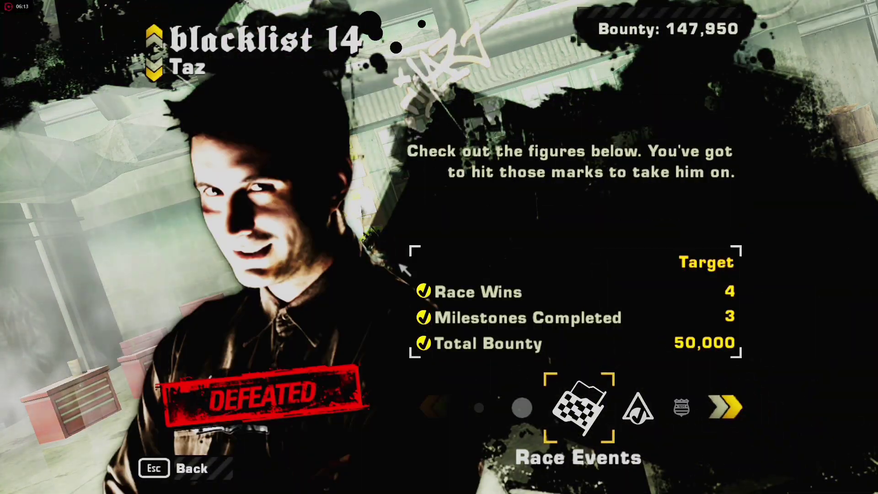
- Browse the defeated rivals on the Blacklist, stop at Izzy's entry and view the race events there
key(Up)
key(Down)
key(Down)
key(Down)
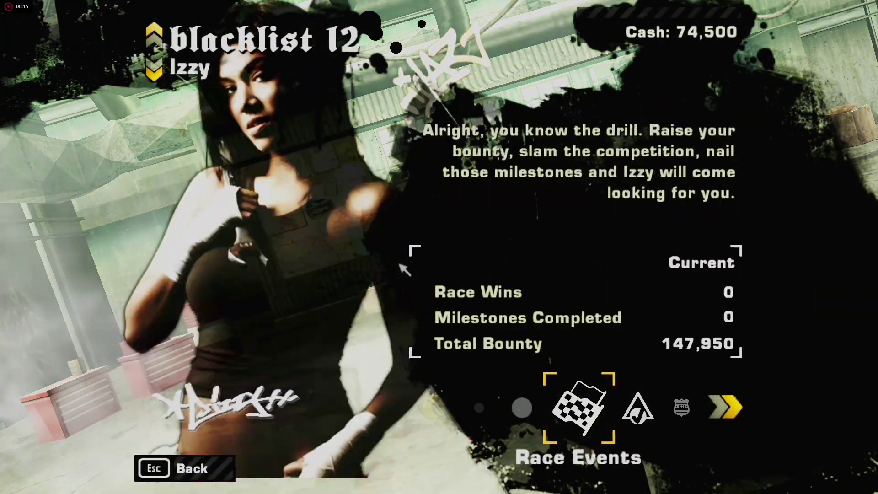
key(Down)
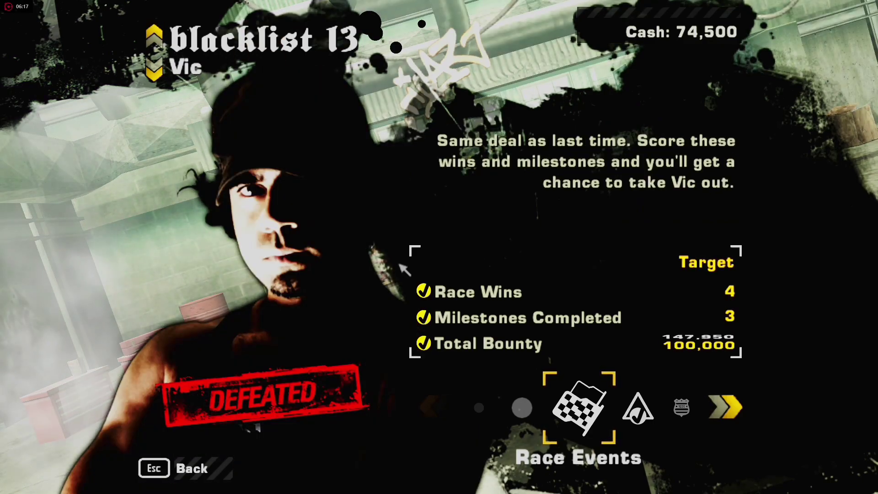
key(Down)
key(Up)
key(Up)
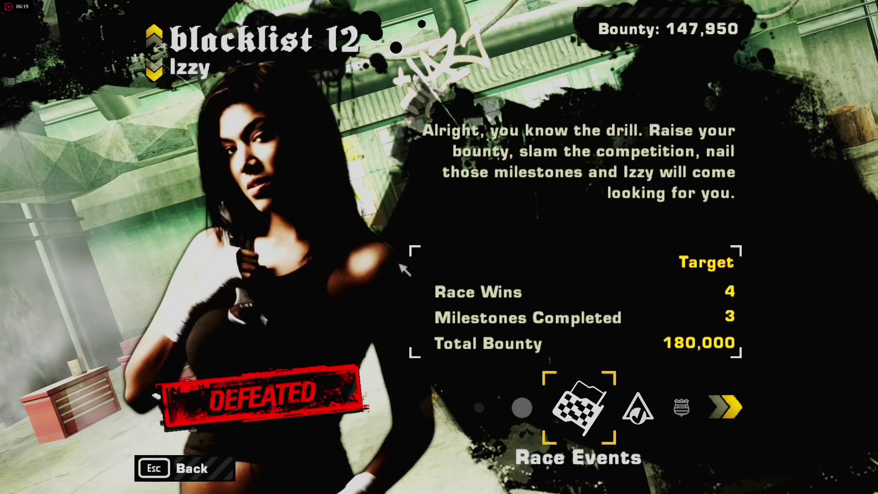
key(Return)
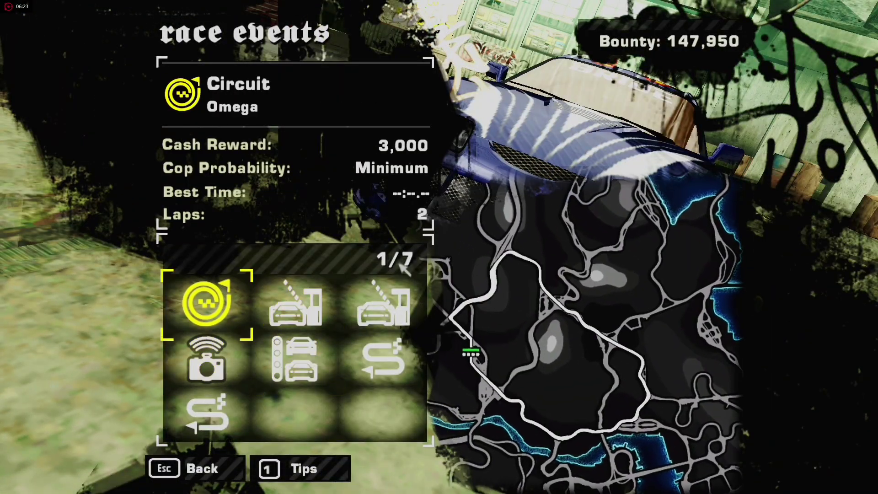
key(Escape)
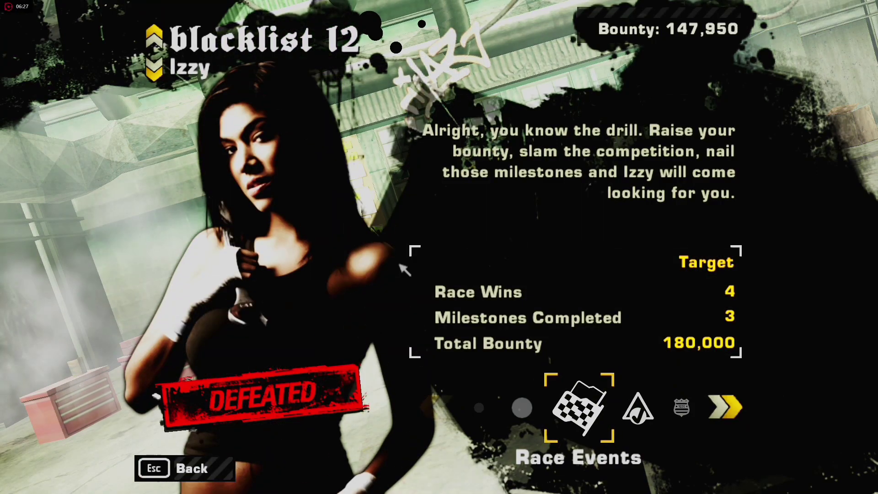
- View Izzy's milestone events, including the Pursuit Evasion challenge, and return to the rival's entry
key(Right)
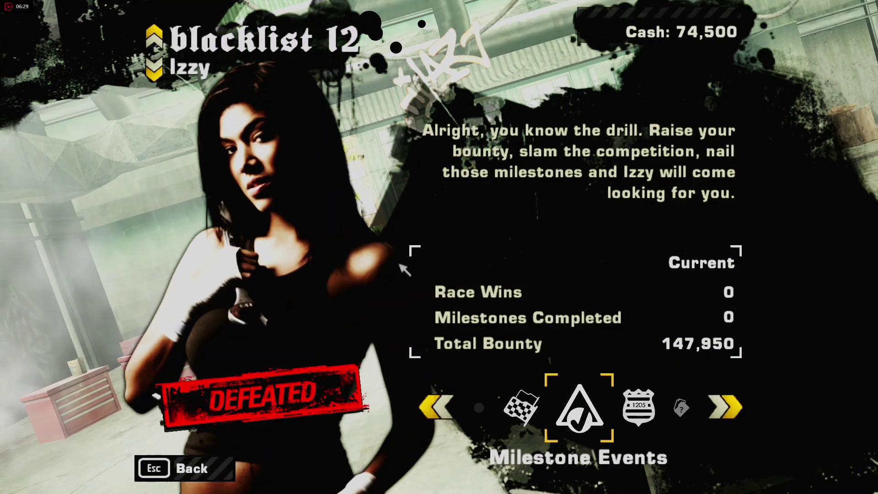
key(Return)
key(Right)
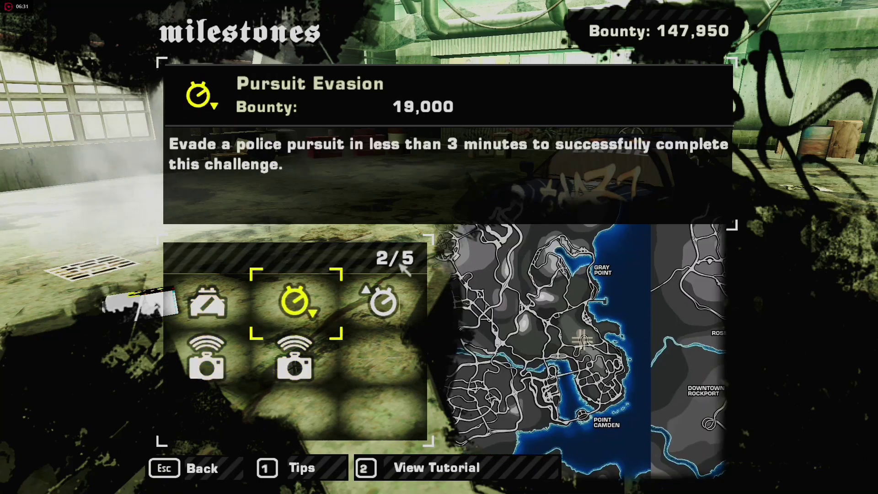
key(Left)
key(Down)
key(Up)
key(Right)
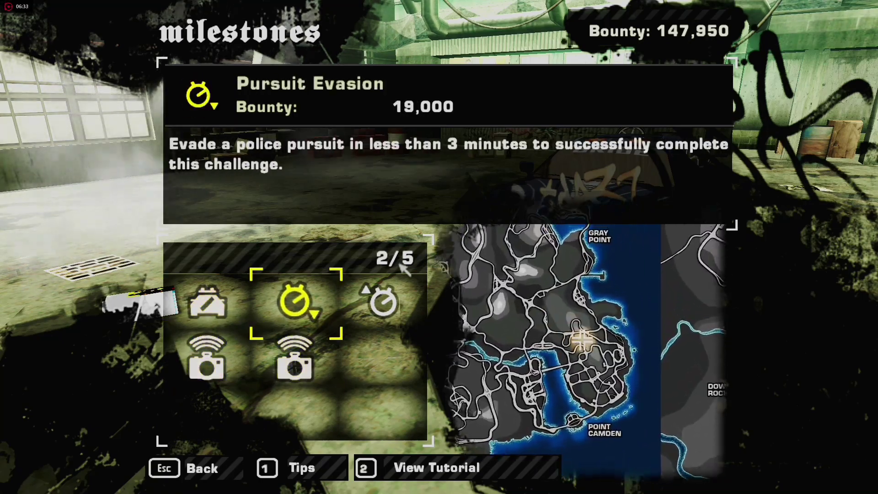
key(Escape)
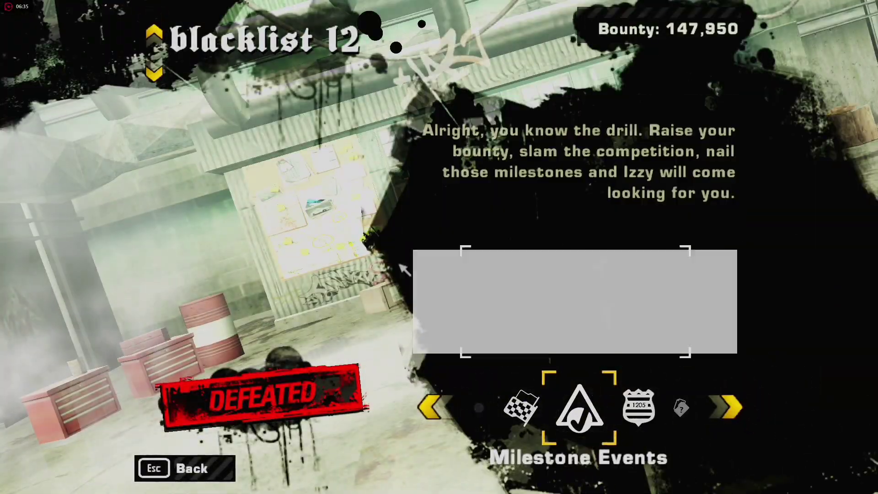
- Leave the Blacklist, start free roam and drive the car through Central Rosewood
key(Escape)
key(Left)
key(Return)
key(Return)
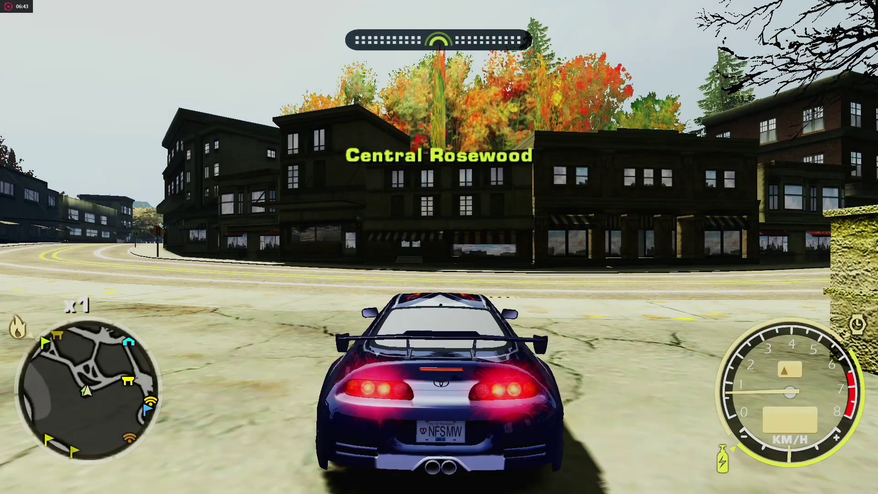
key(Up)
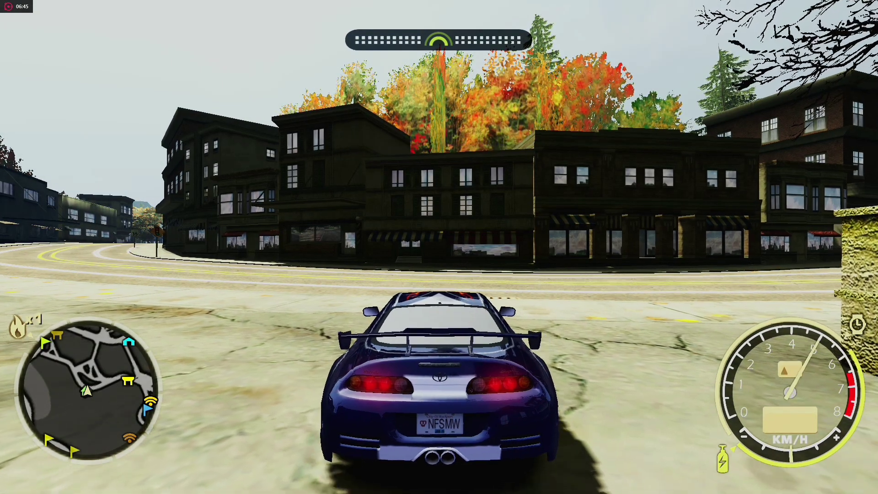
key(Left)
key(Up)
key(Left)
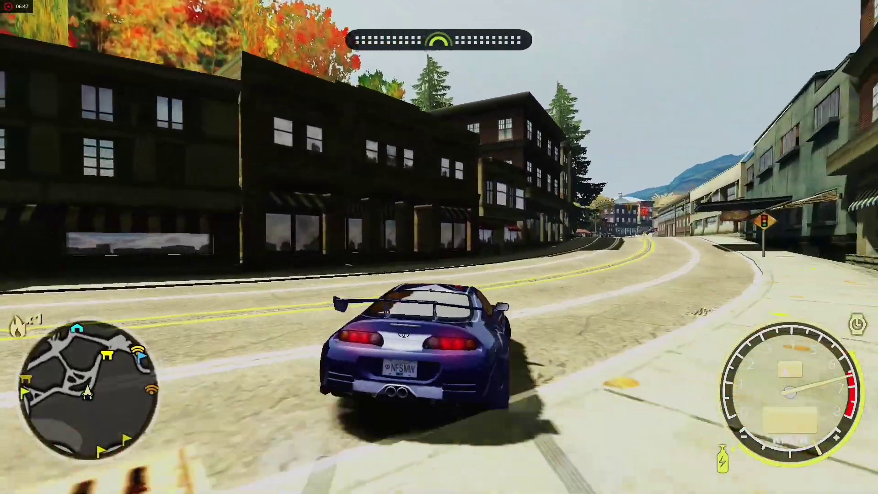
key(Up)
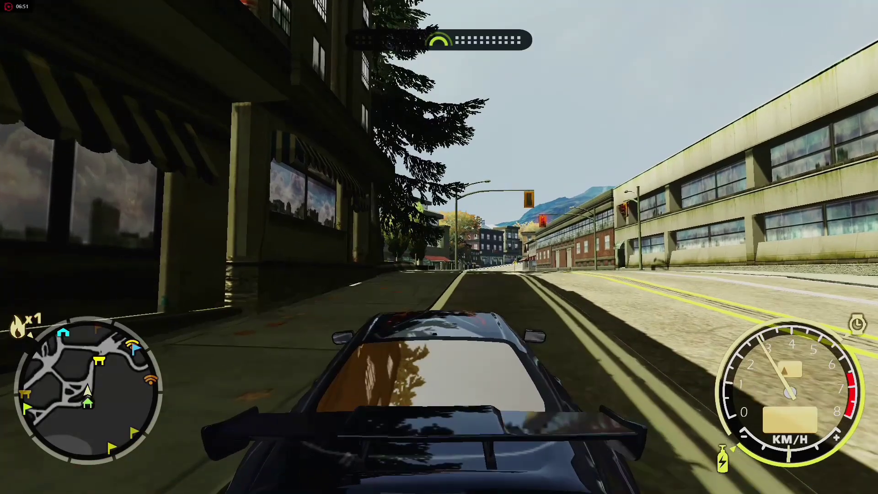
- Pause the game, set Visual Treatment to High in the advanced video options and accept the change
key(Escape)
key(Right)
key(Right)
key(Right)
key(Return)
key(Right)
key(Return)
key(2)
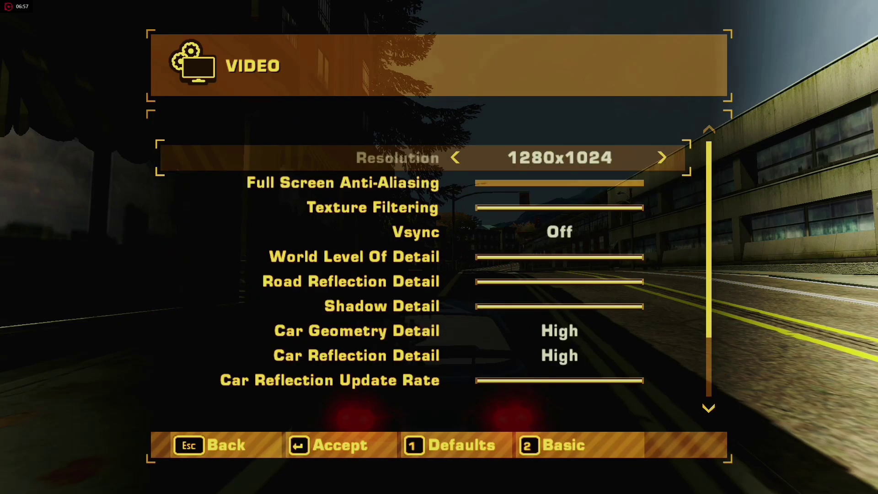
key(Up)
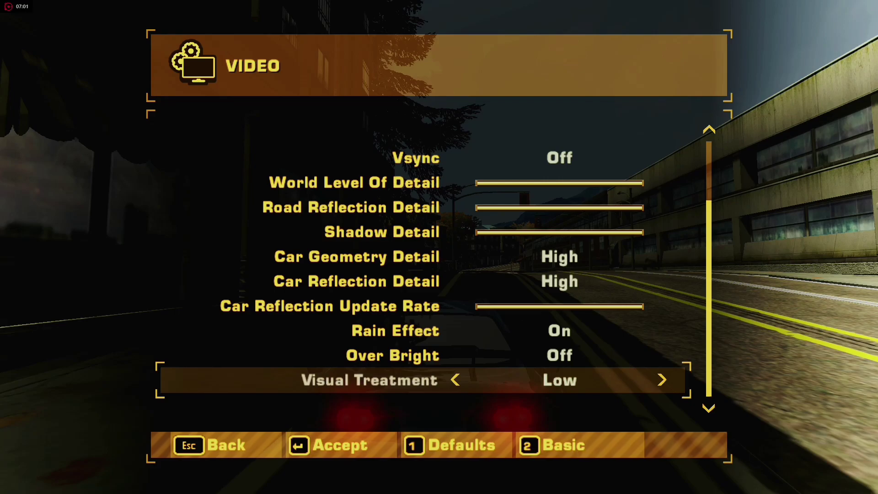
key(Right)
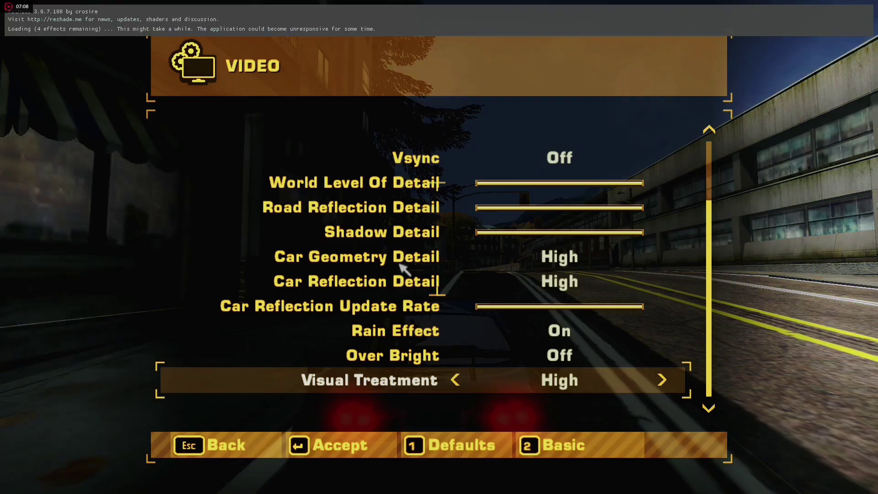
key(Return)
key(Left)
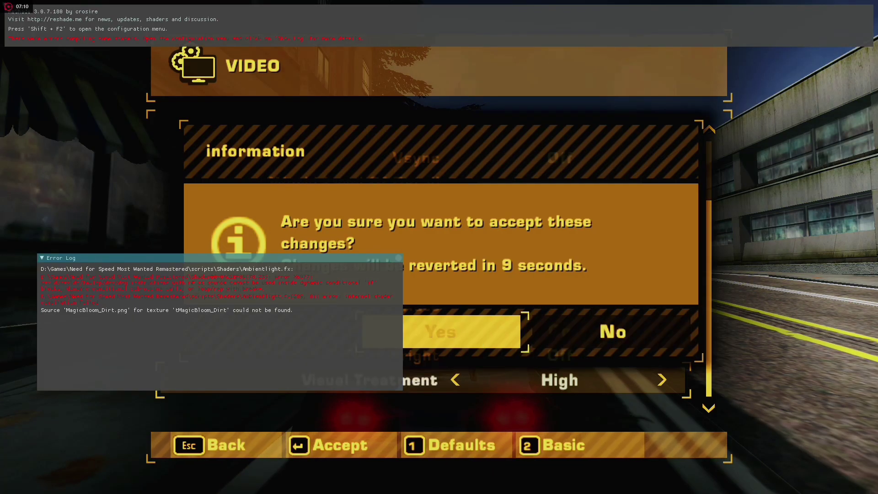
key(Return)
key(Escape)
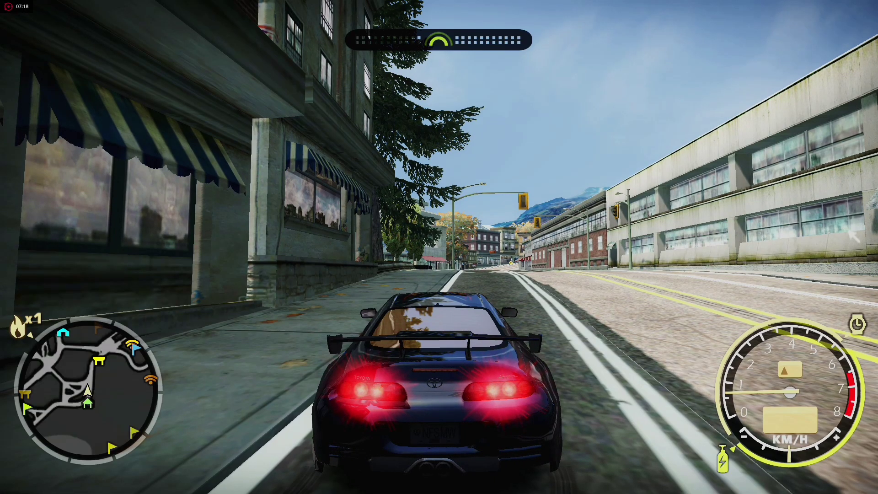
- Drive along the street to check how the game looks with High visual treatment
key(Up)
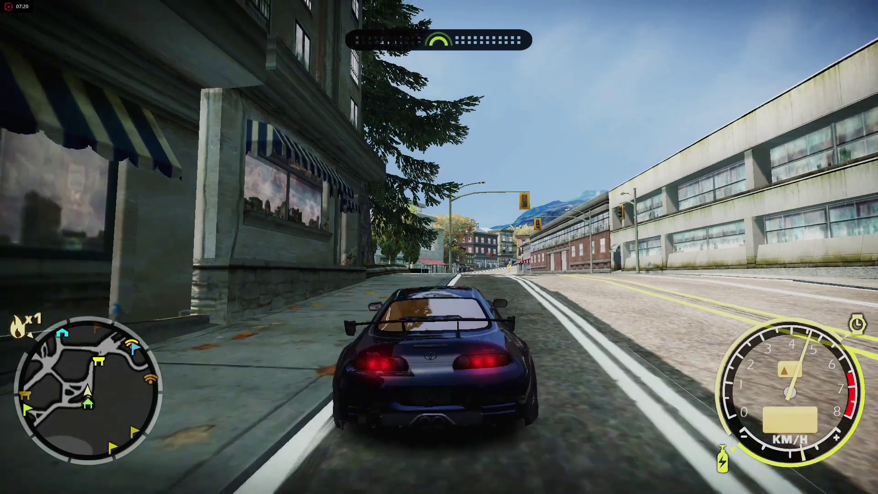
key(Up)
key(Up)
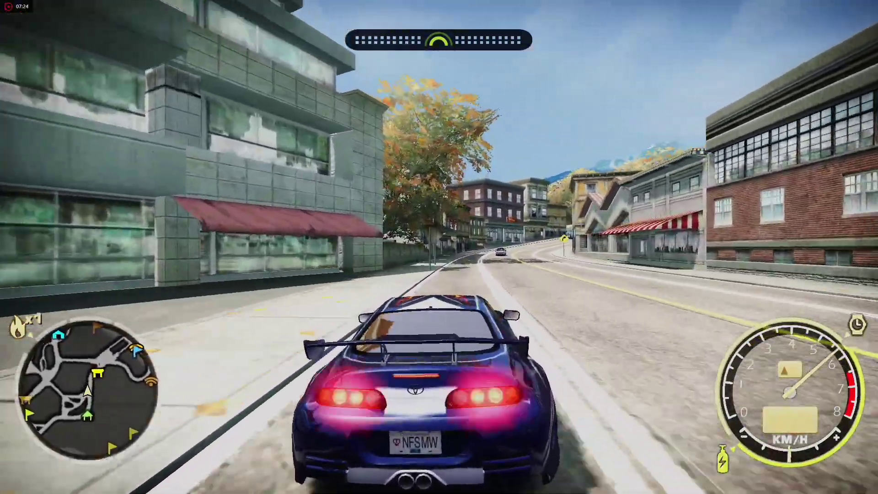
key(Down)
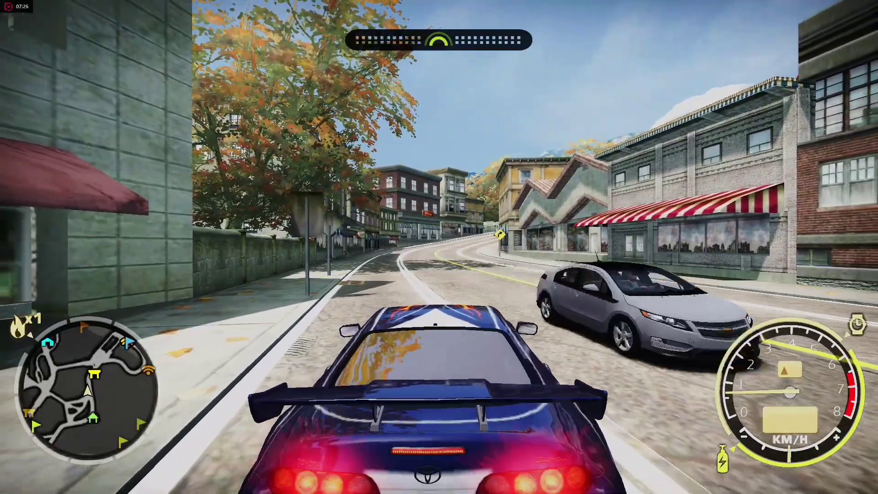
- Set Visual Treatment back to Low in the advanced video options, accept it, close the error log and resume driving
key(Escape)
key(Right)
key(Right)
key(Return)
key(Right)
key(Return)
key(2)
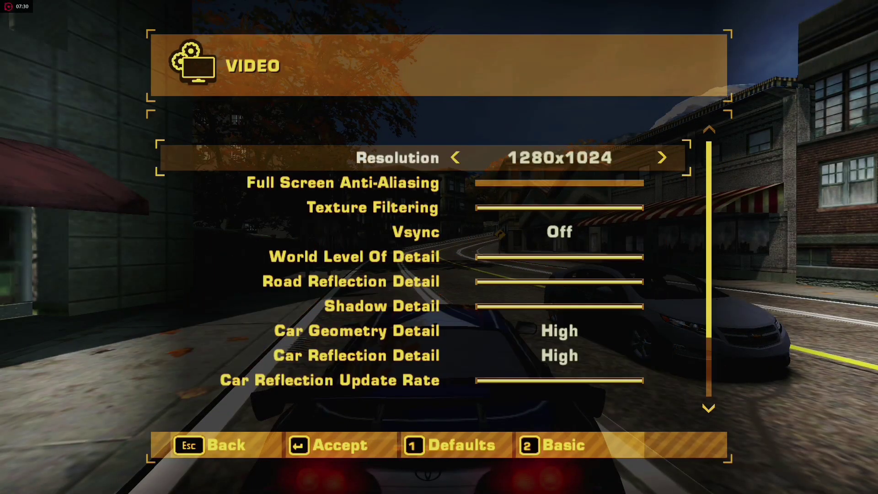
key(Up)
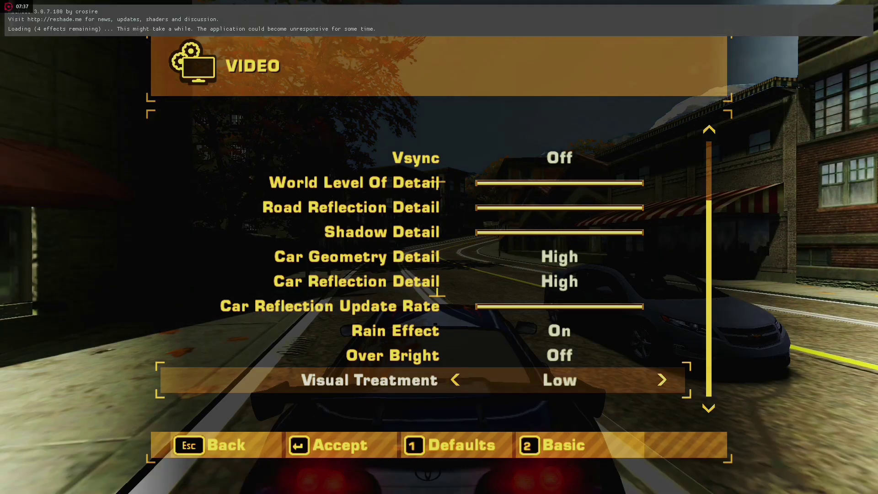
key(Return)
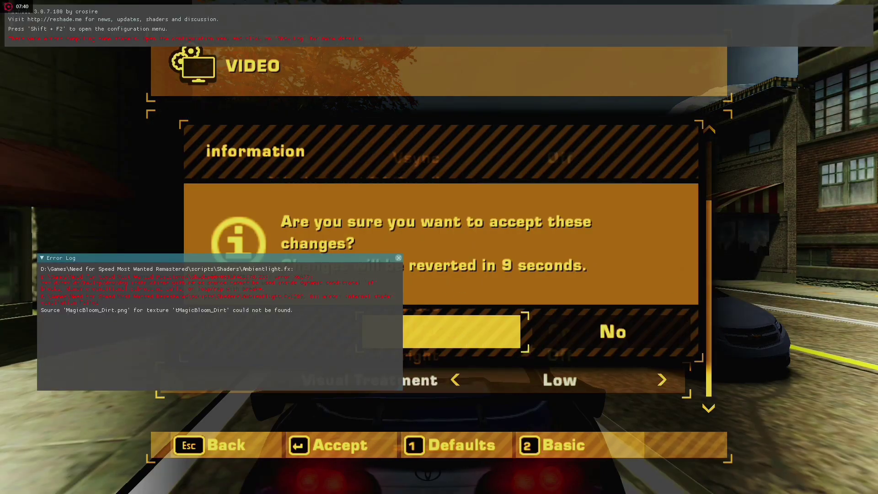
key(Return)
key(Escape)
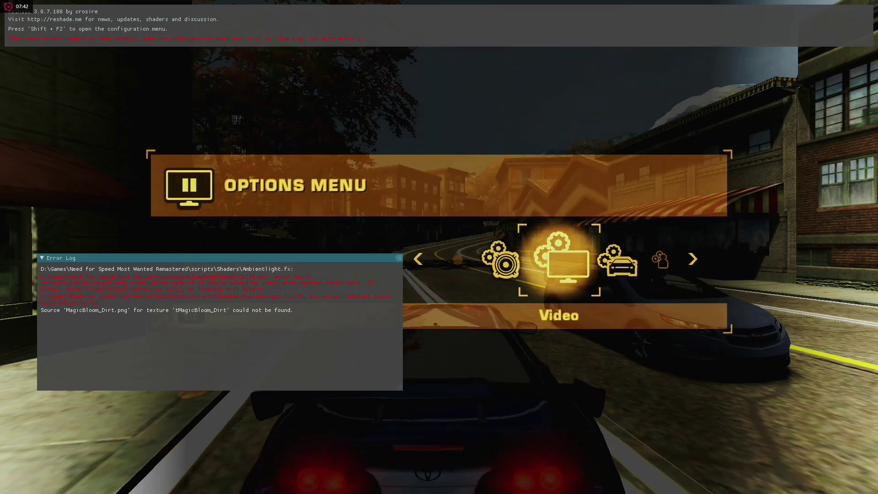
double_click(399, 257)
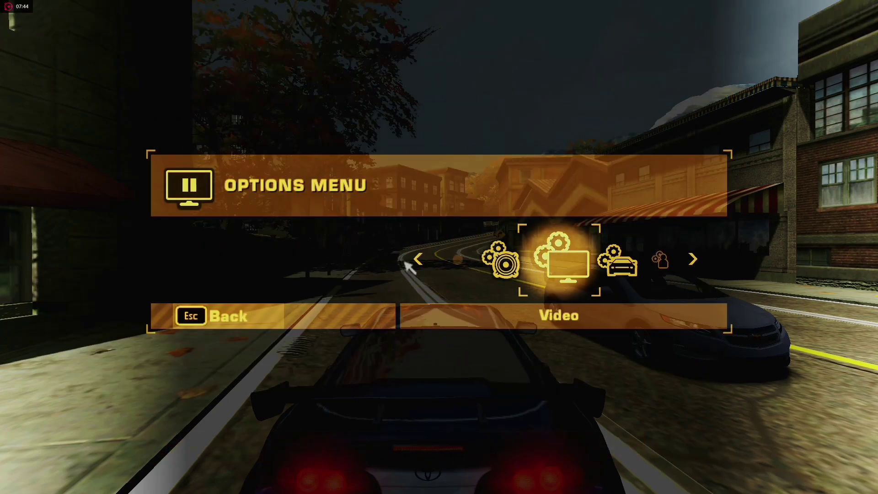
key(Escape)
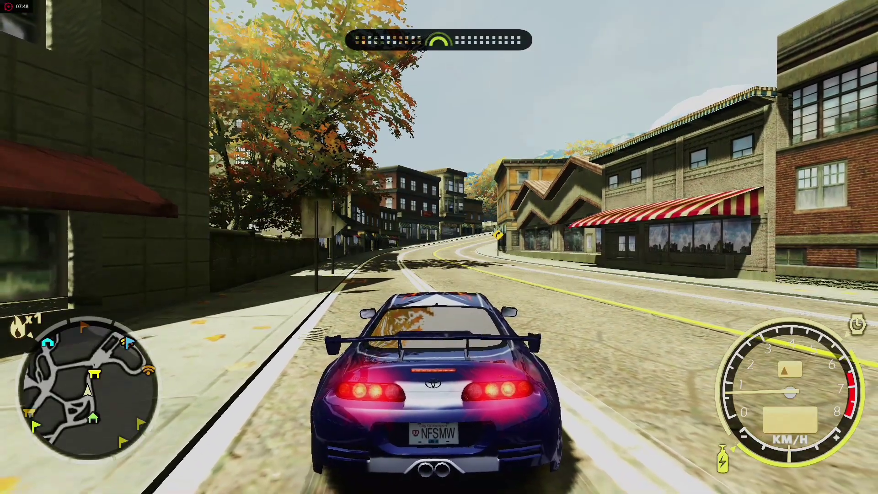
- Open the ReShade overlay and enable the Levels, MagicBloom, SMAA and SurfaceSharpen effects, leaving MXAO16 off
key(Home)
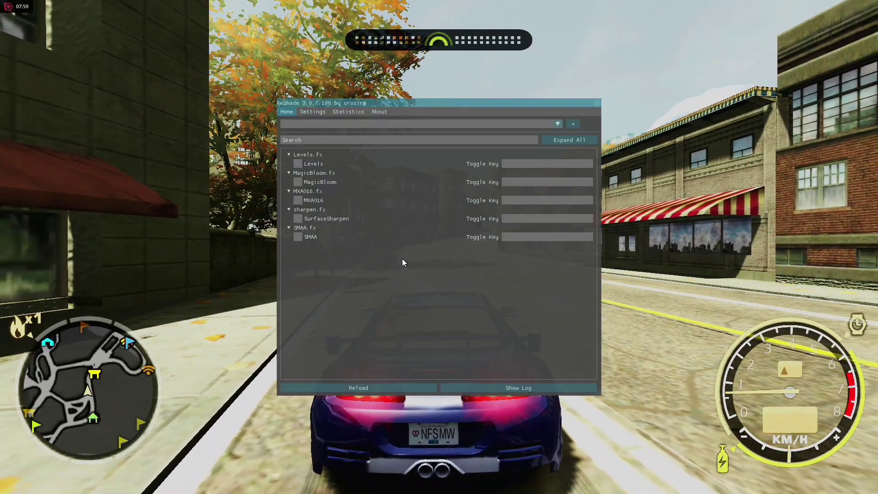
click(299, 166)
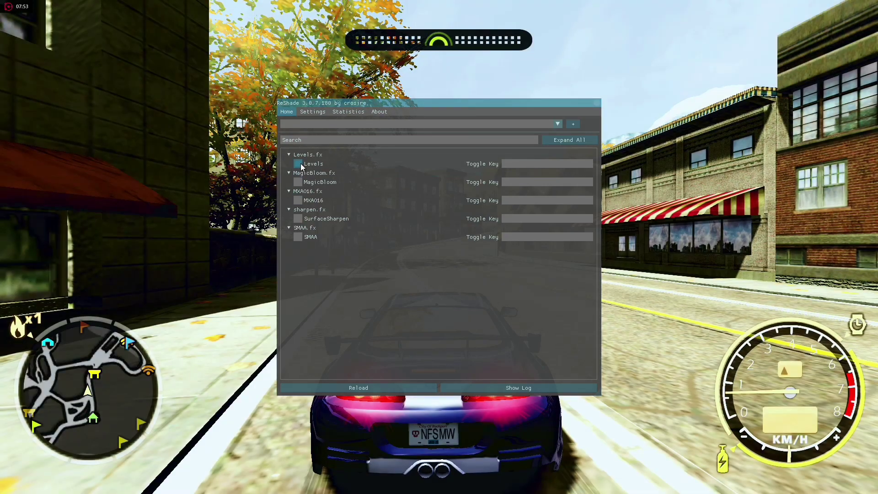
click(298, 164)
click(298, 165)
click(298, 182)
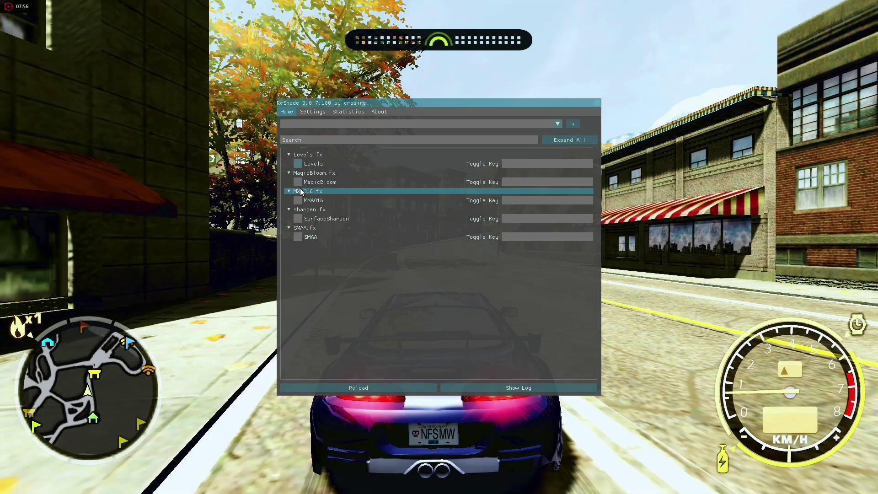
click(302, 190)
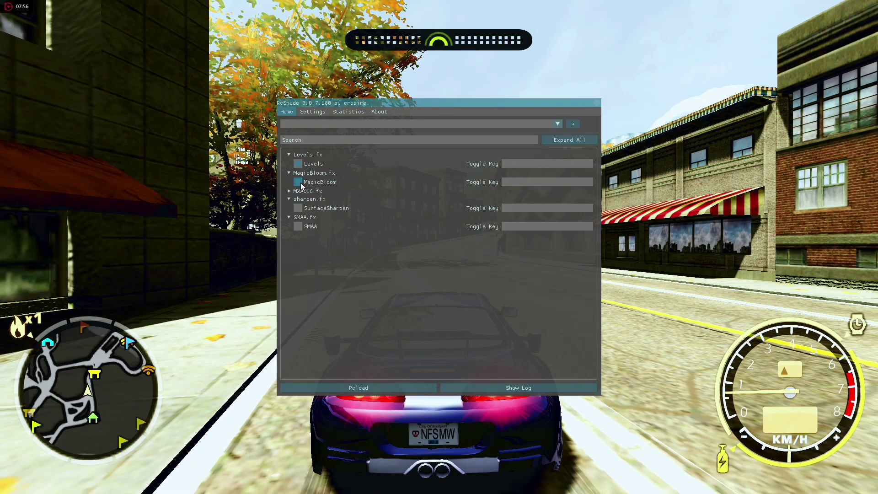
click(298, 228)
click(289, 191)
click(297, 200)
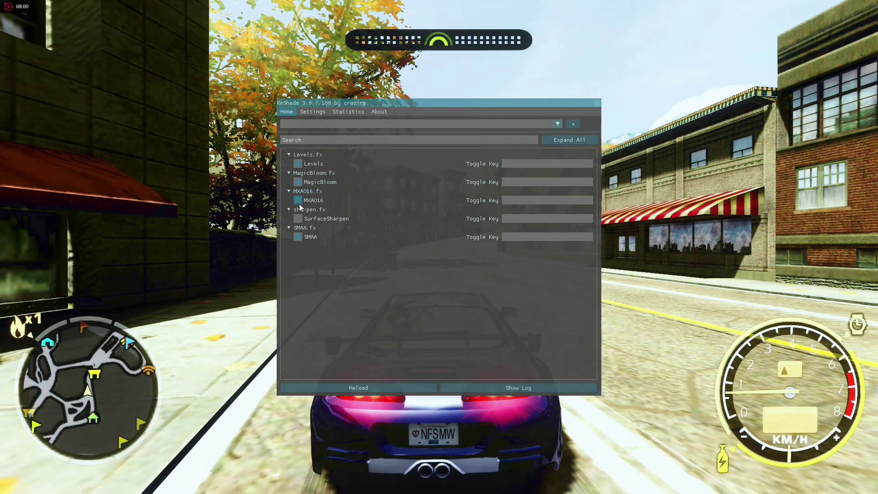
click(298, 200)
click(298, 218)
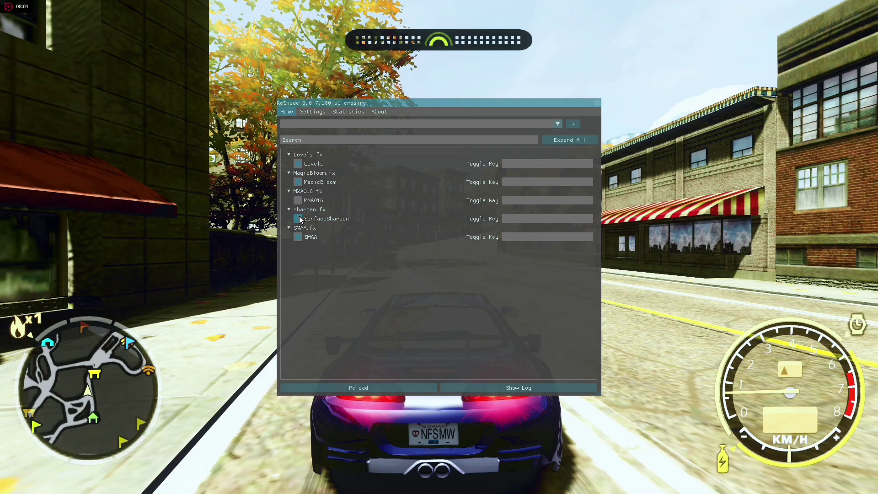
- Turn on the Show FPS option in the ReShade user interface settings
click(312, 114)
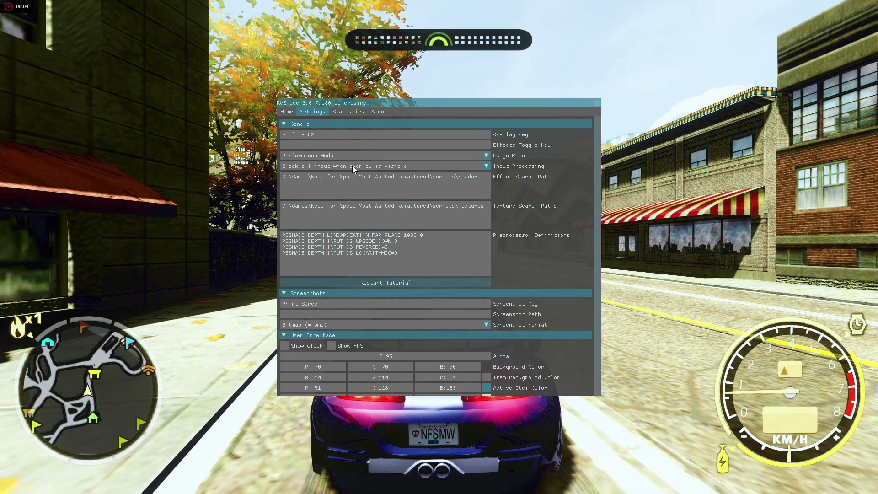
click(330, 345)
scroll(365, 345, down, 1)
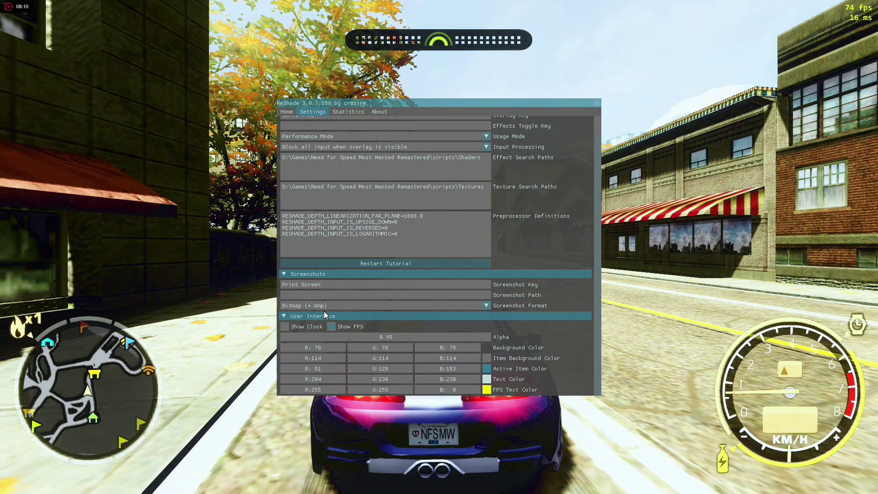
- Switch the ReShade usage mode to Configuration Mode in the general settings
scroll(363, 241, up, 1)
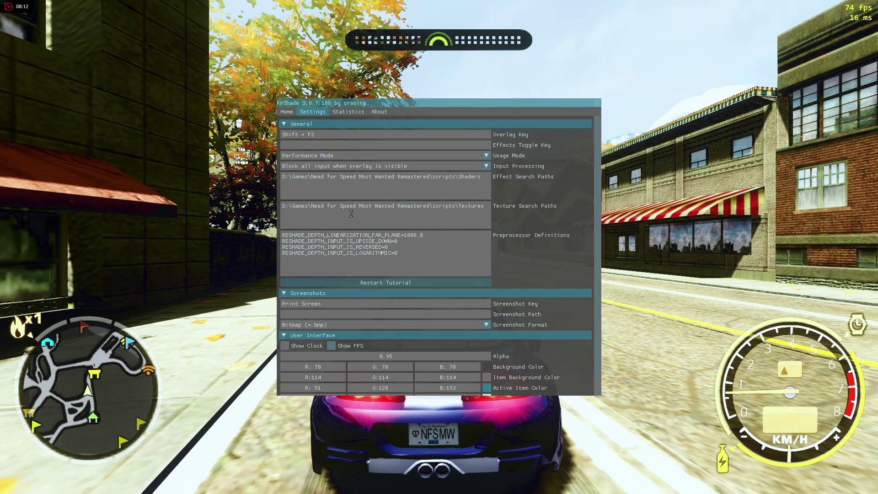
click(486, 156)
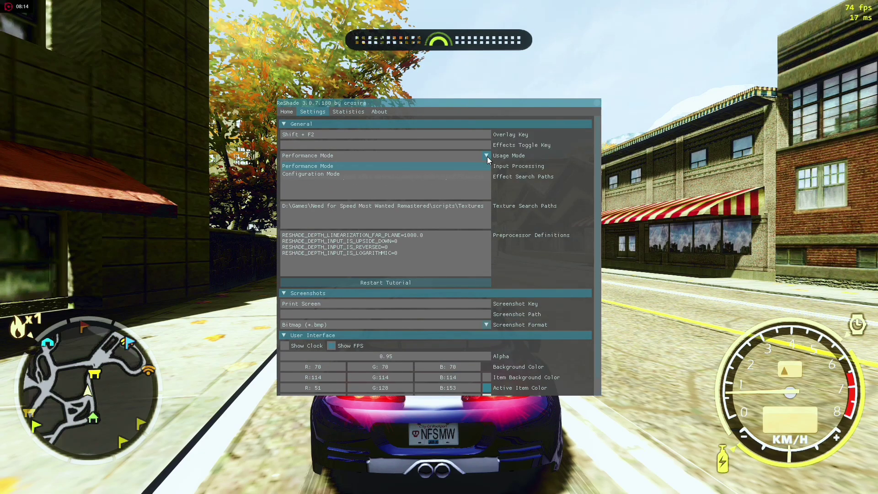
click(313, 174)
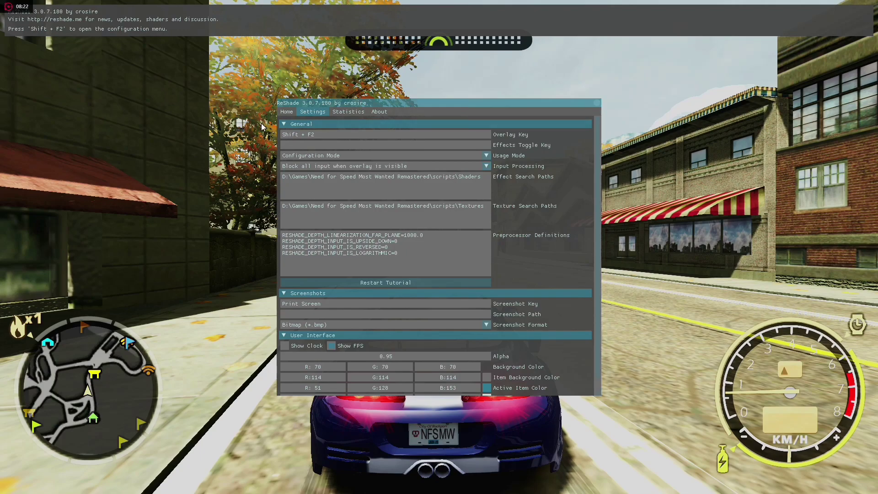
click(488, 155)
click(487, 156)
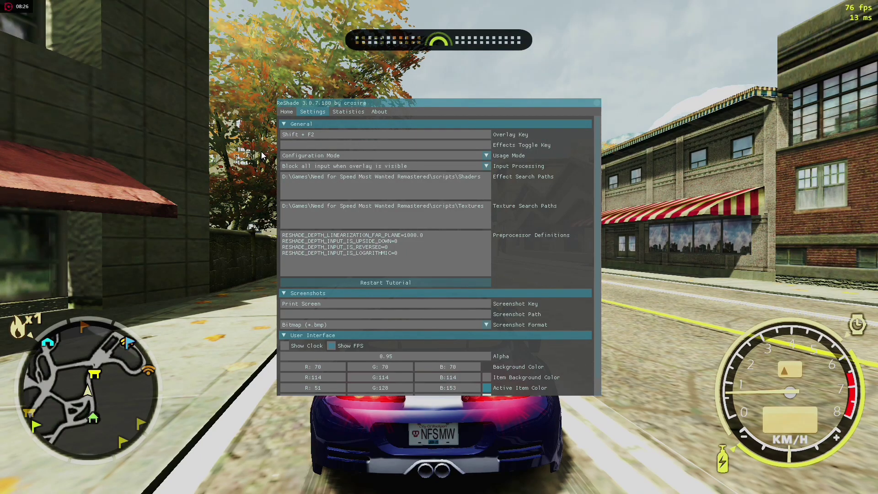
- Look through the adjustable parameters of the Ambientlight, Levels, MagicBloom, MXAO16, sharpen and SMAA effects
click(286, 112)
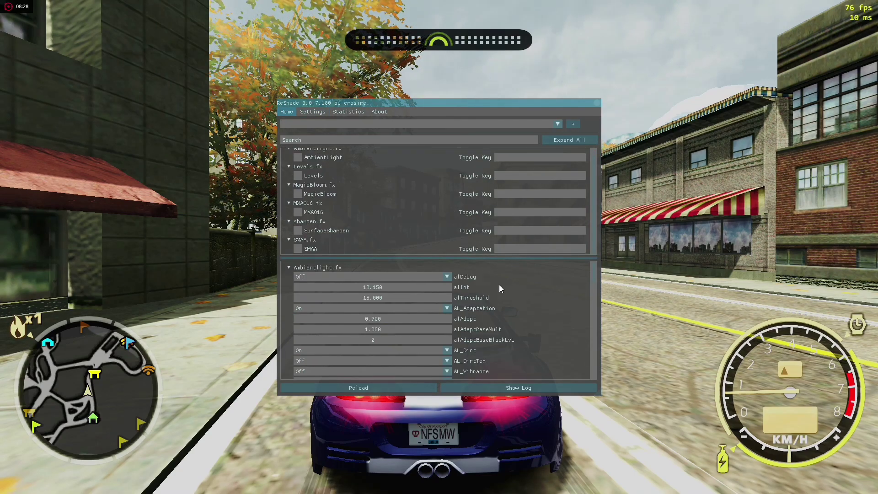
scroll(435, 287, down, 15)
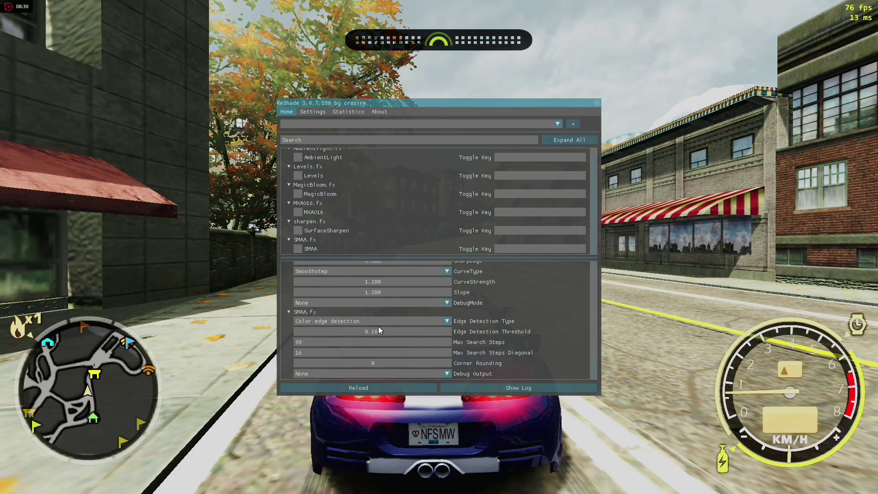
scroll(349, 321, up, 10)
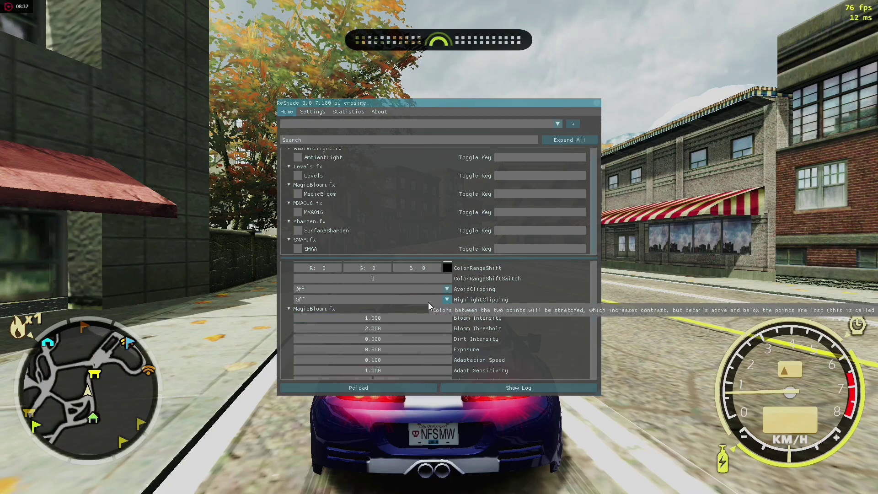
scroll(537, 324, down, 3)
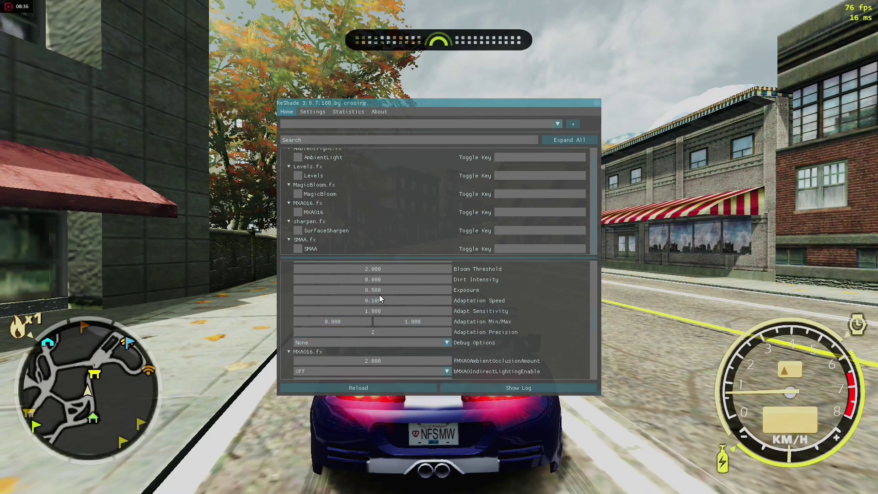
scroll(361, 301, up, 3)
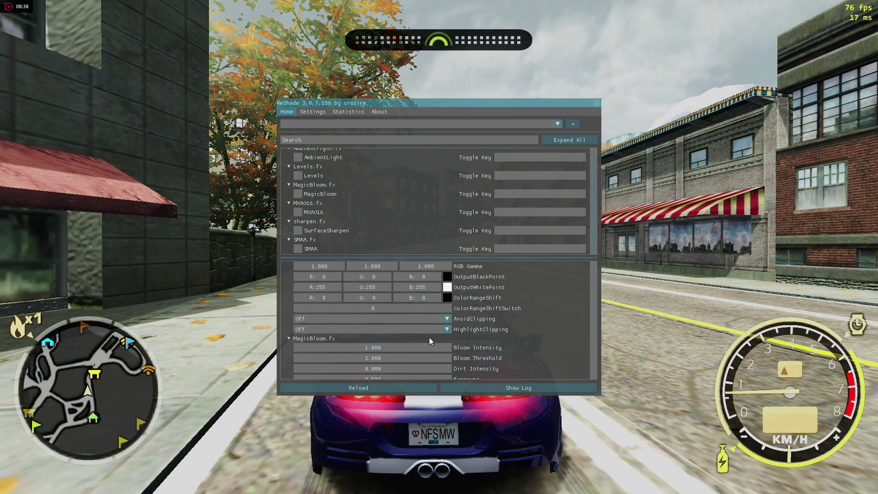
scroll(362, 321, up, 3)
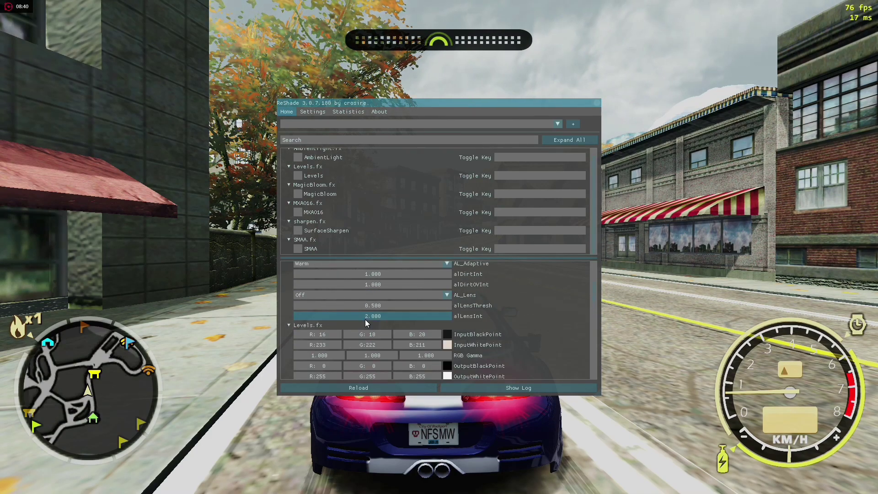
click(414, 296)
click(416, 294)
scroll(413, 306, up, 3)
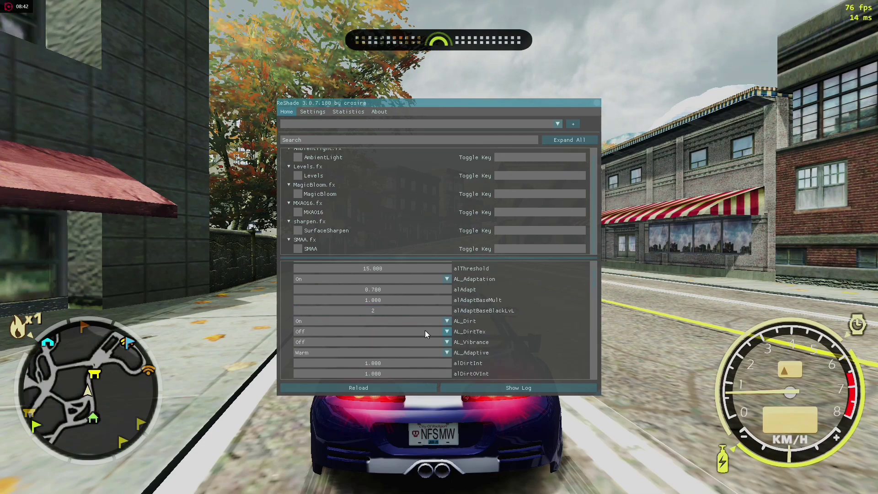
- Try the Cold option for AL_Adaptive in Ambientlight.fx and set it back to Warm
click(405, 322)
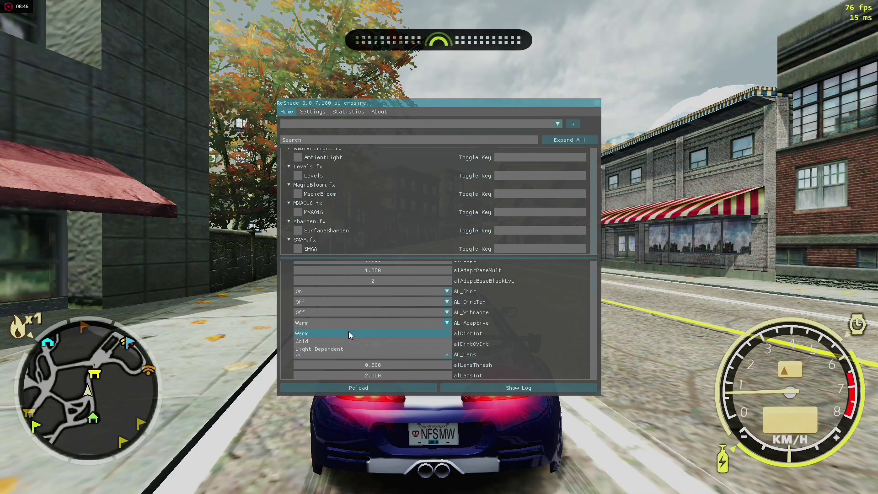
click(328, 334)
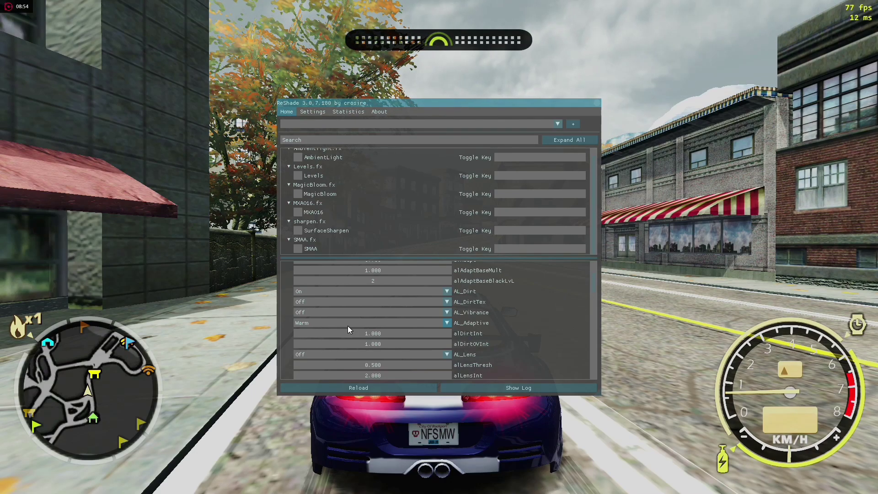
click(408, 324)
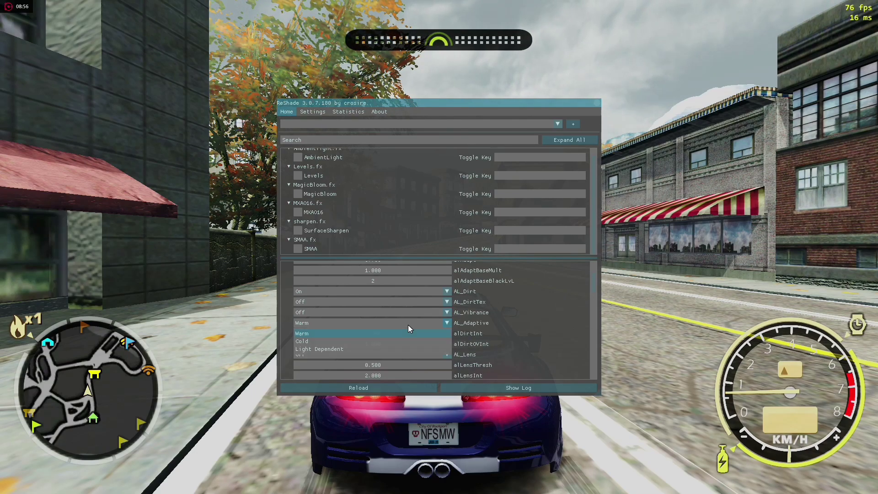
click(334, 343)
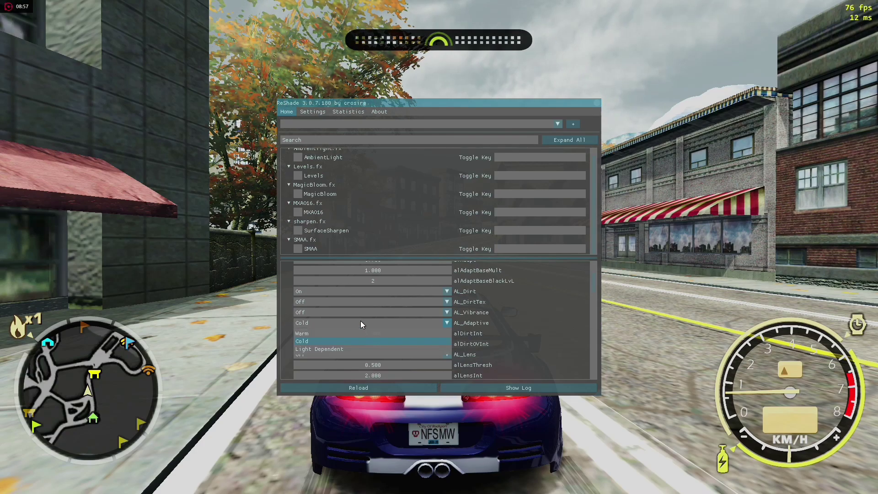
click(330, 335)
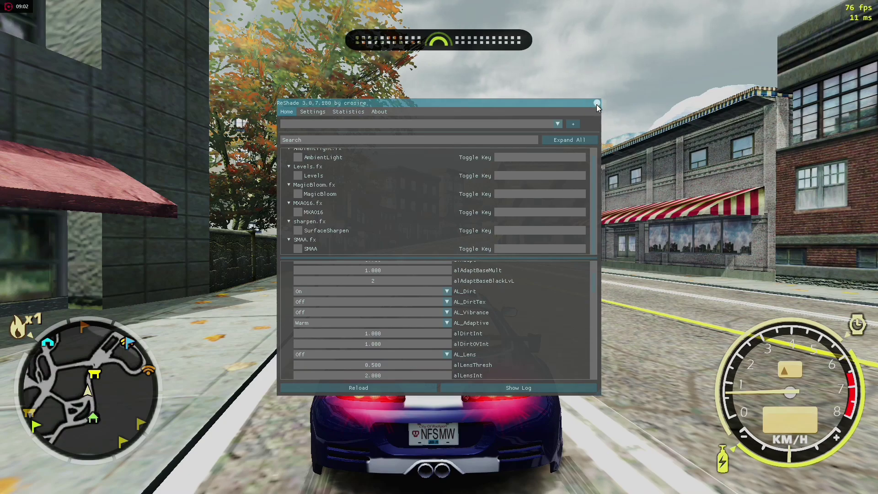
- Close the ReShade overlay and quit the game to the desktop
click(596, 103)
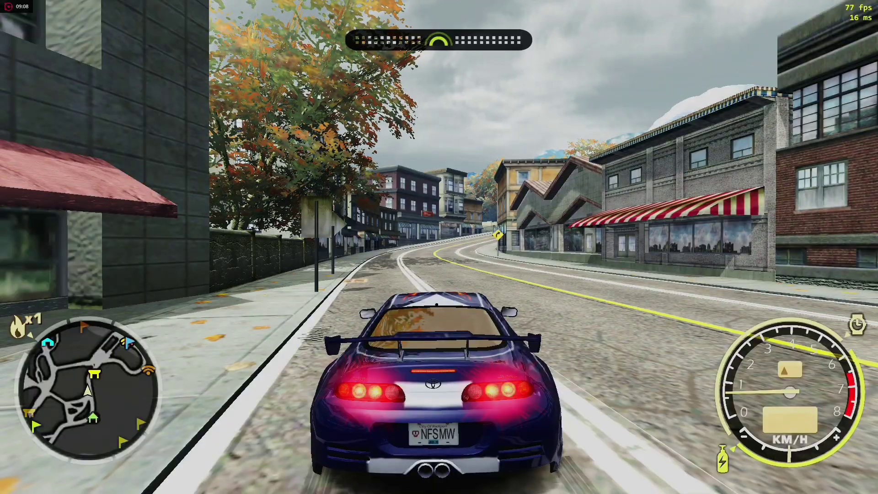
key(Up)
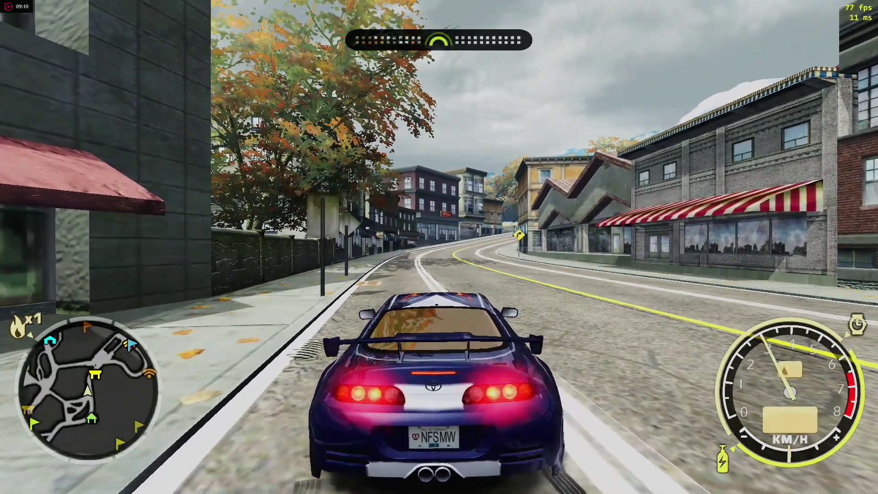
key(Escape)
key(Right)
key(Right)
key(Return)
key(Return)
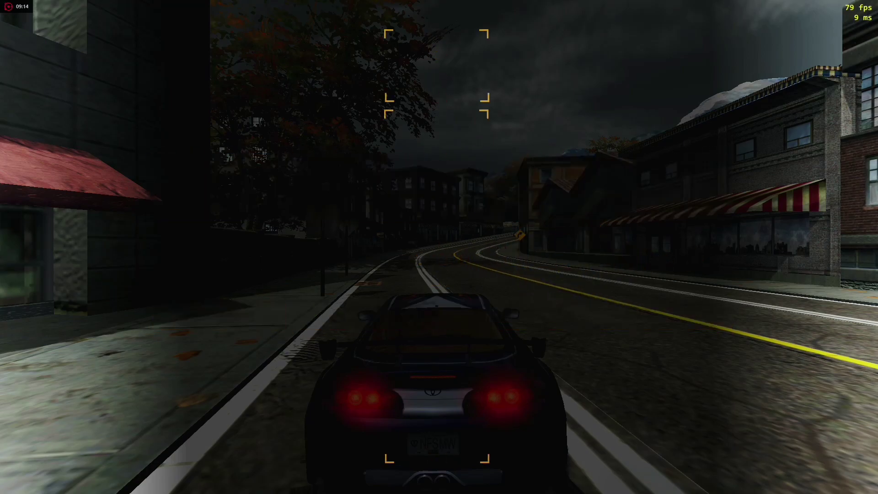
key(Down)
key(Left)
key(Left)
key(Left)
key(Left)
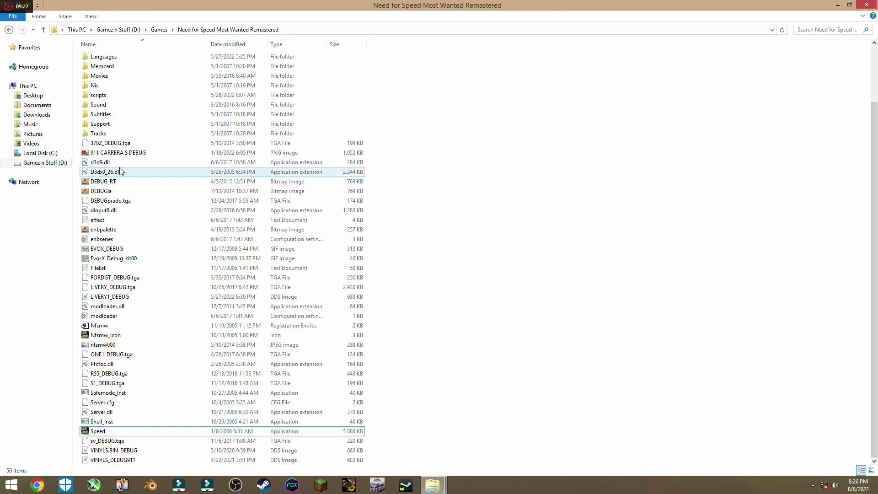
- In the scripts folder's NFSMostWanted.WidescreenFix file, set ResX to 1920, enter the vertical resolution for ResY, and save and close it
double_click(115, 99)
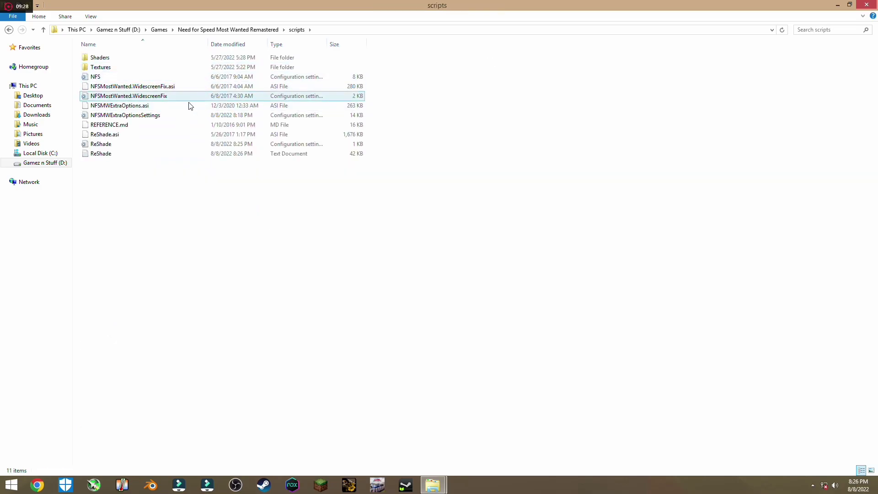
double_click(141, 97)
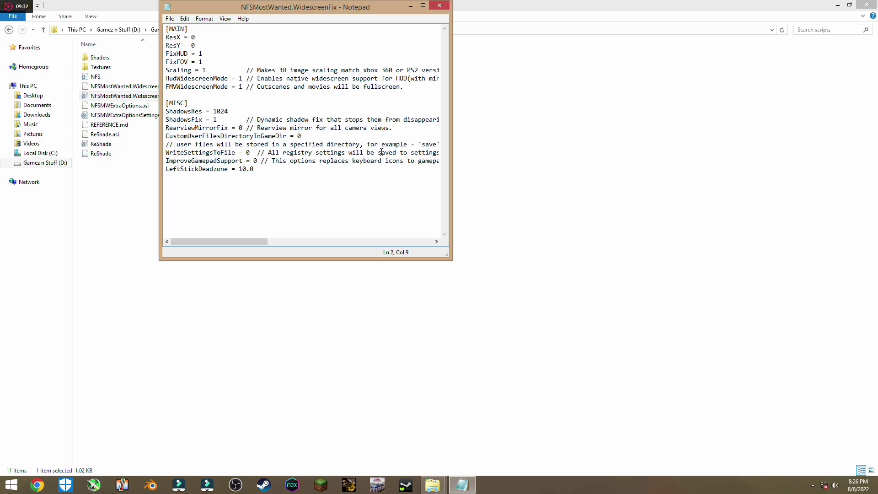
click(422, 6)
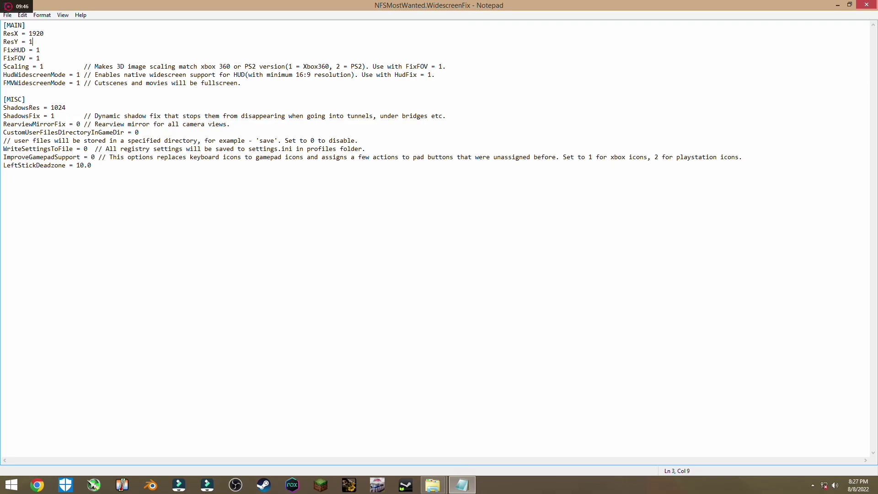
click(7, 15)
click(19, 43)
key(alt+F4)
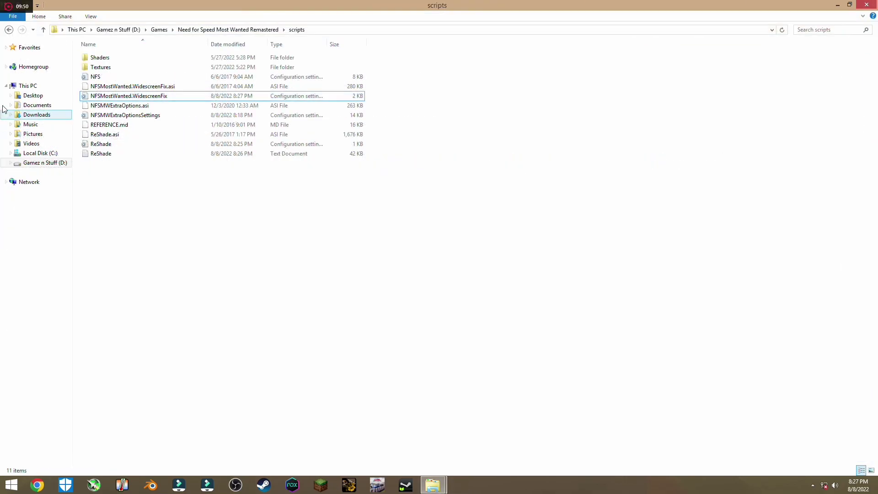
- Return to the Need for Speed Most Wanted Remastered folder and look through its files
click(8, 30)
scroll(470, 157, down, 5)
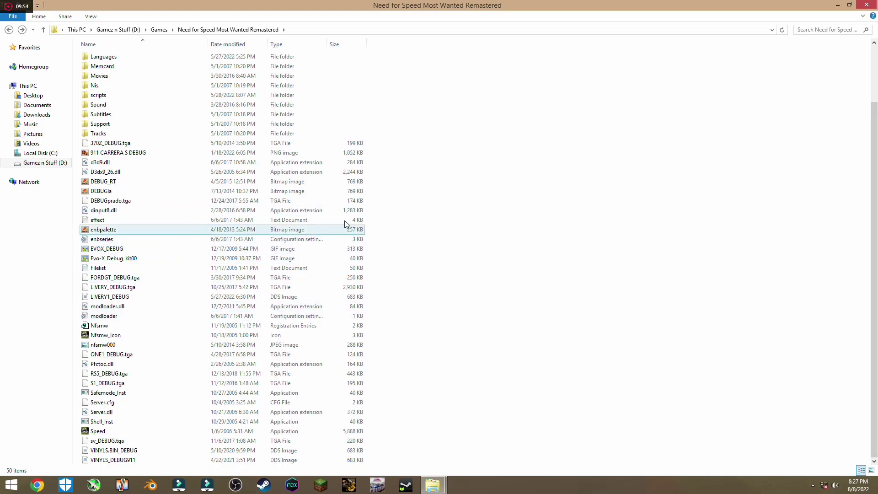
scroll(770, 201, up, 1)
scroll(770, 202, up, 2)
click(843, 4)
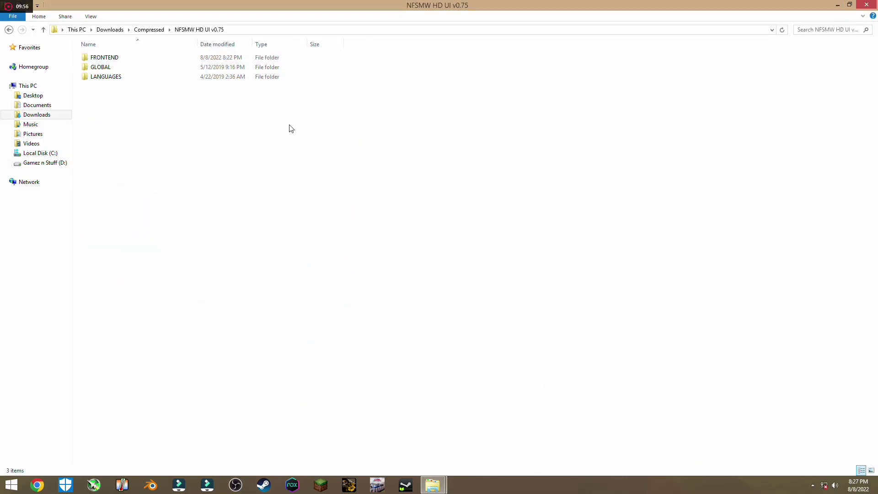
key(super+d)
right_click(259, 116)
click(283, 153)
right_click(246, 131)
click(271, 169)
click(433, 486)
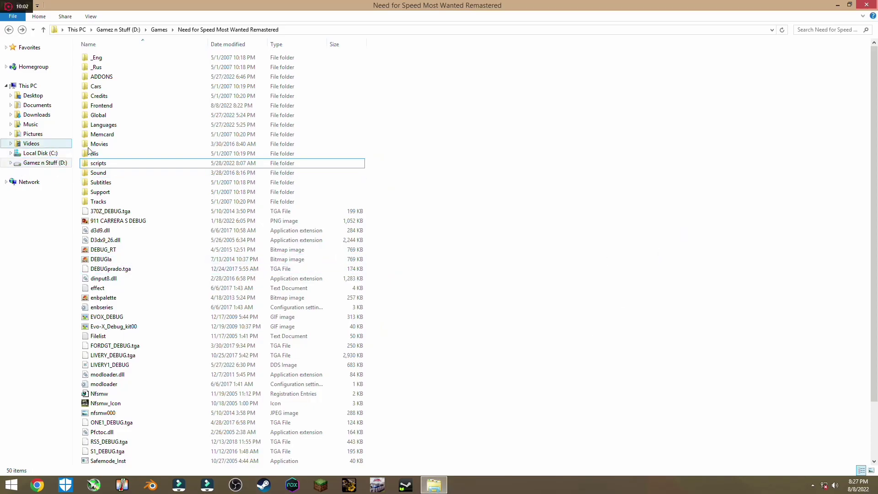
scroll(268, 238, down, 3)
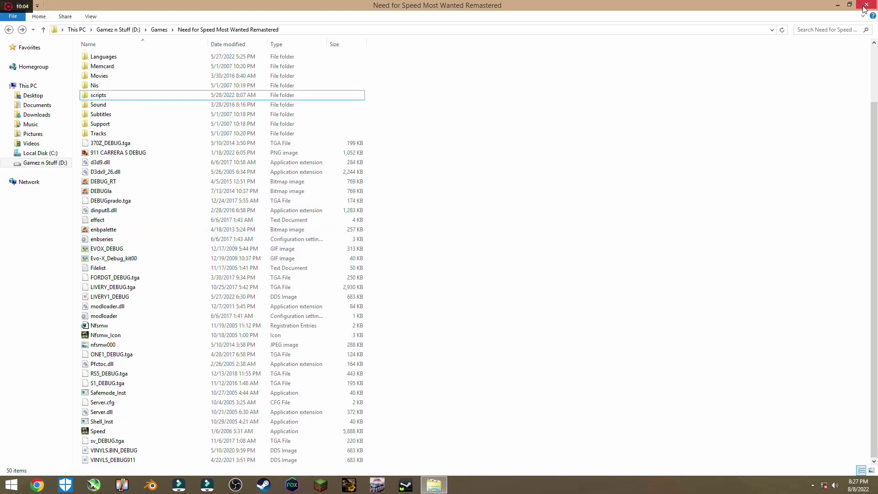